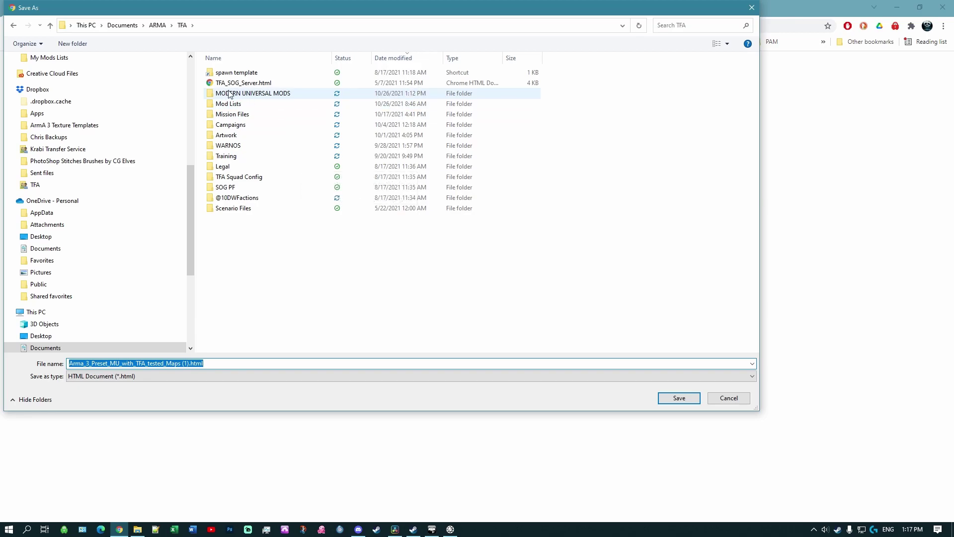
- Save the MU with TFA tested Maps and Arma_3_Preset_Modern_Universal_with_DLC_Maps.html presets into MODERN UNIVERSAL MODS
{"action": "double_click", "coordinate": [244, 95]}
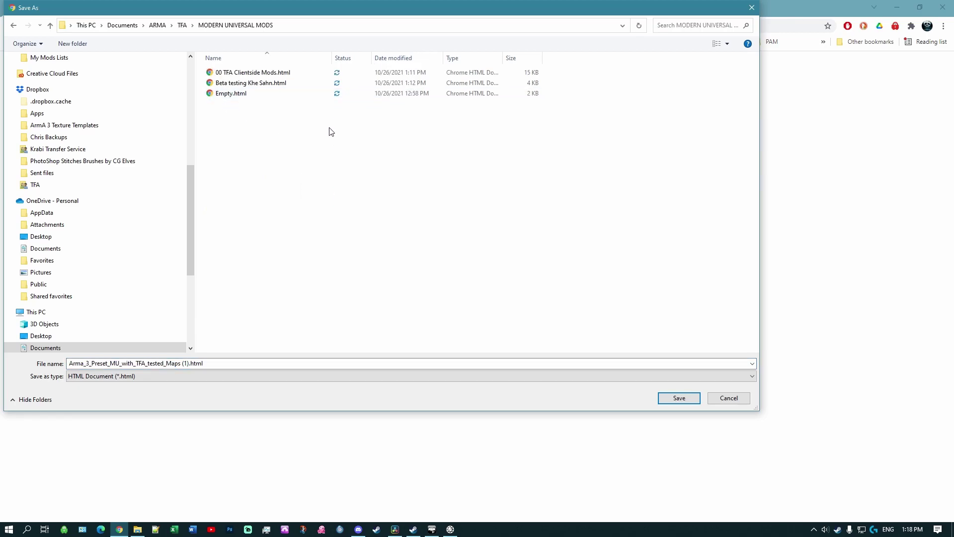
{"action": "left_click", "coordinate": [680, 399]}
{"action": "key", "text": "alt+Tab"}
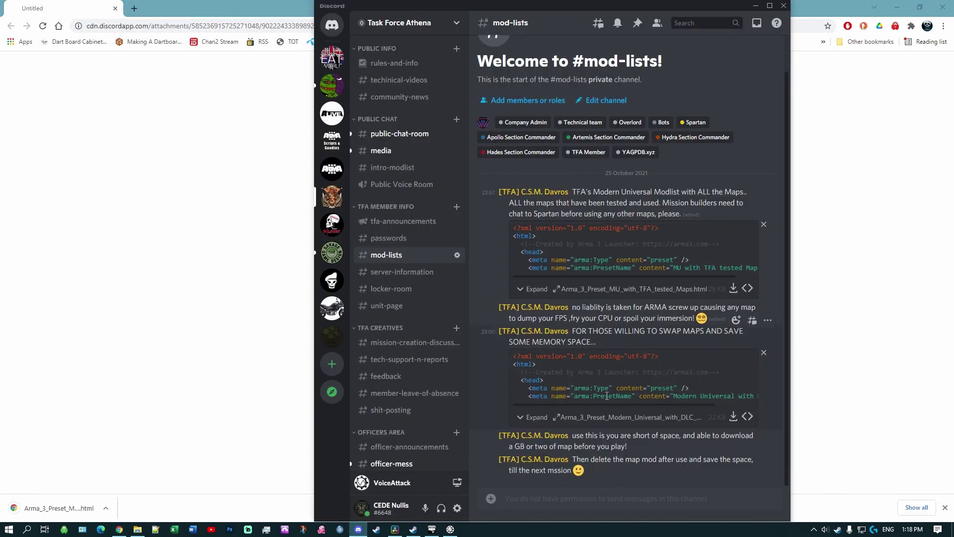
{"action": "left_click", "coordinate": [734, 417]}
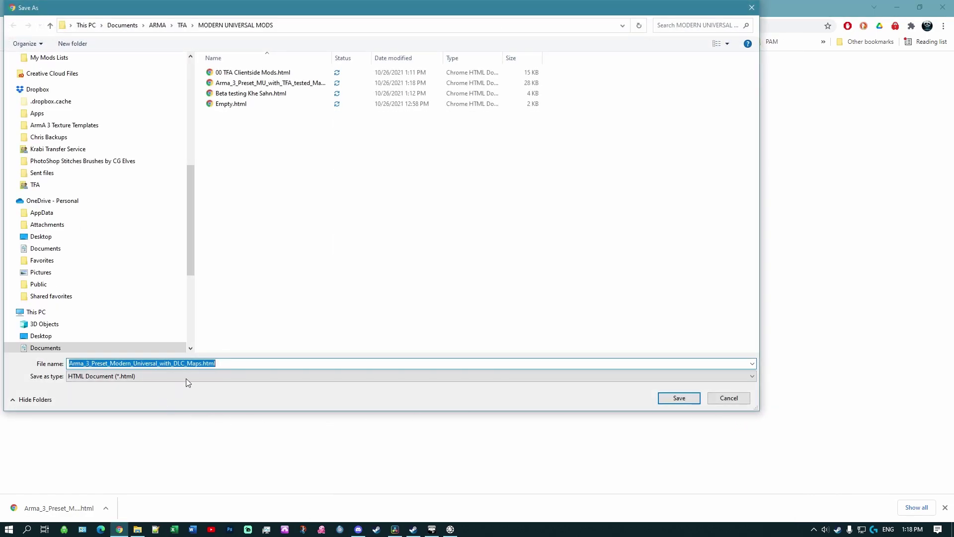
{"action": "left_click", "coordinate": [676, 397]}
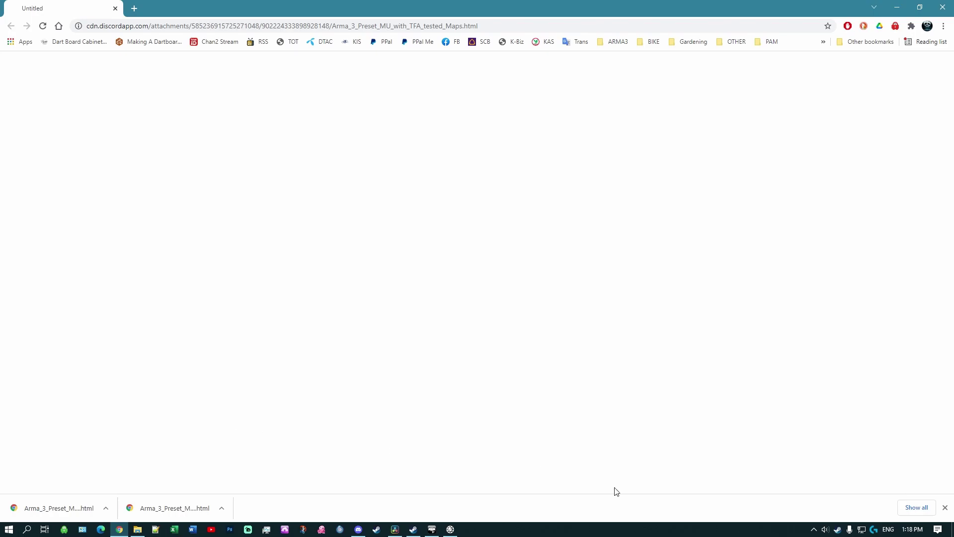
{"action": "left_click", "coordinate": [429, 530]}
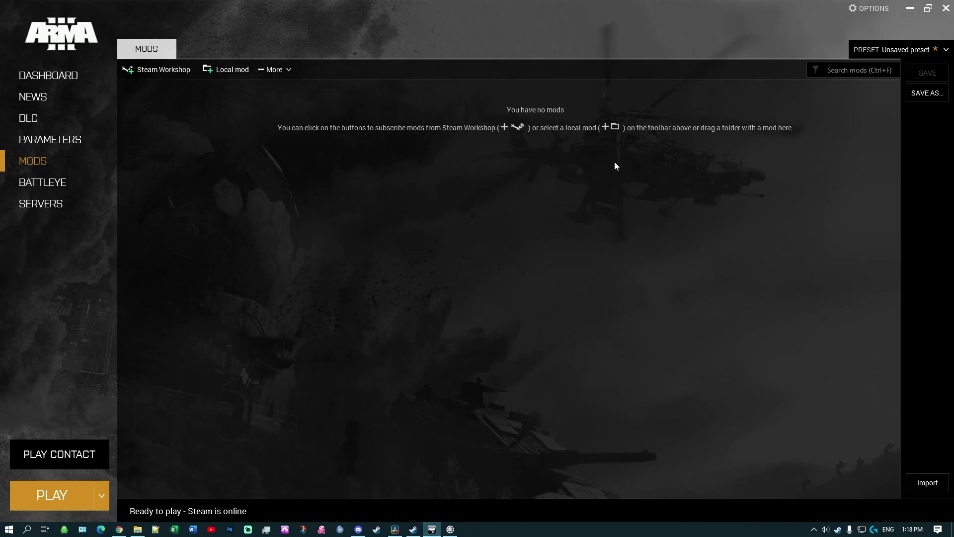
- Import 00 TFA Clientside Mods.html from More and subscribe to all 32 listed mods
{"action": "left_click", "coordinate": [290, 71]}
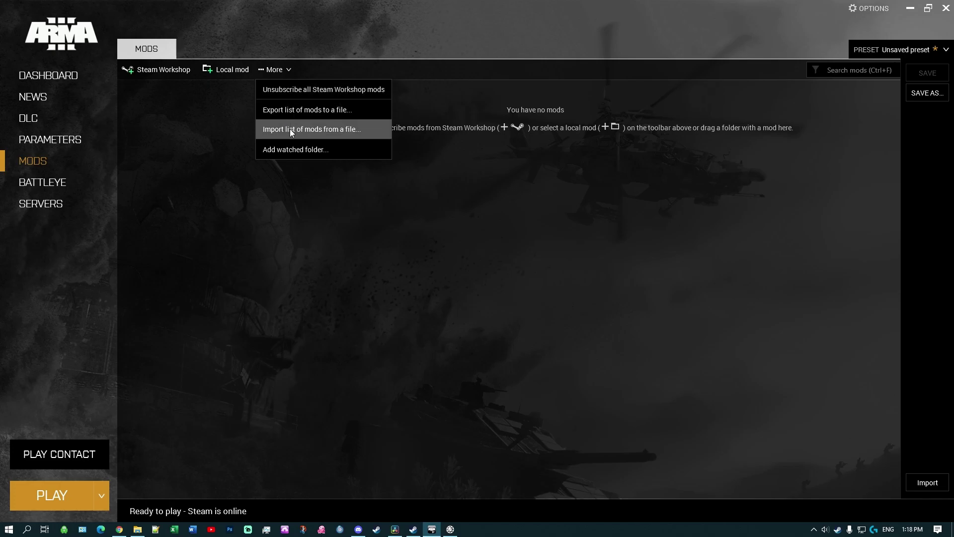
{"action": "left_click", "coordinate": [334, 128]}
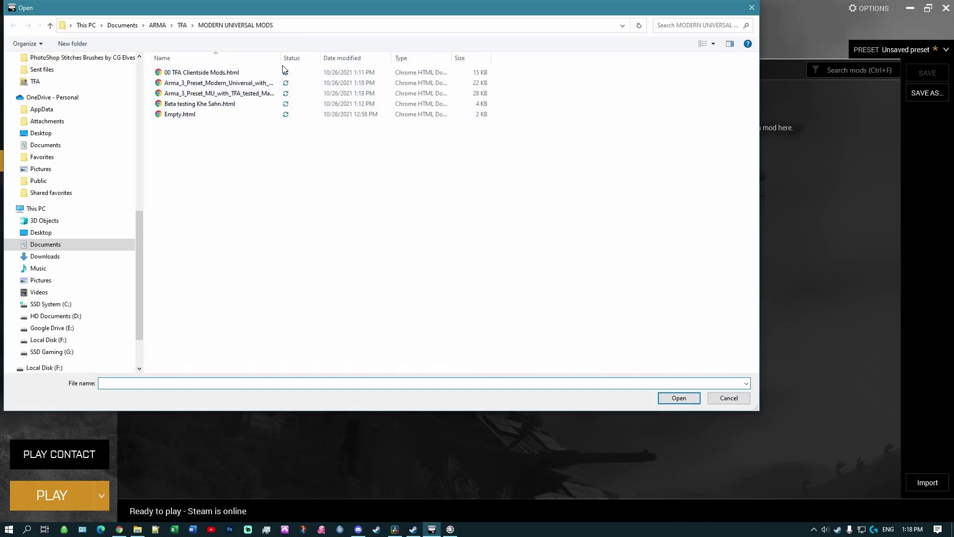
{"action": "left_click_drag", "start_coordinate": [282, 60], "coordinate": [340, 61]}
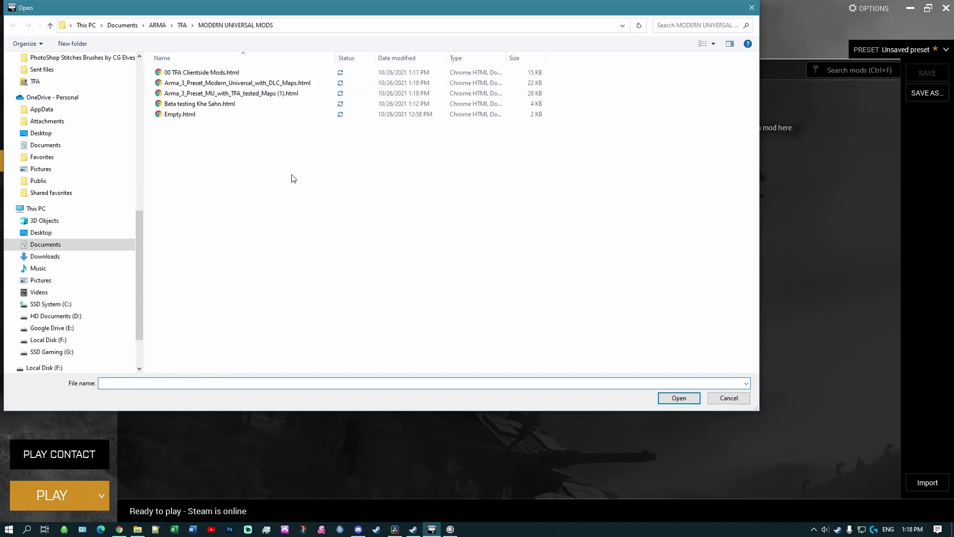
{"action": "left_click", "coordinate": [230, 73]}
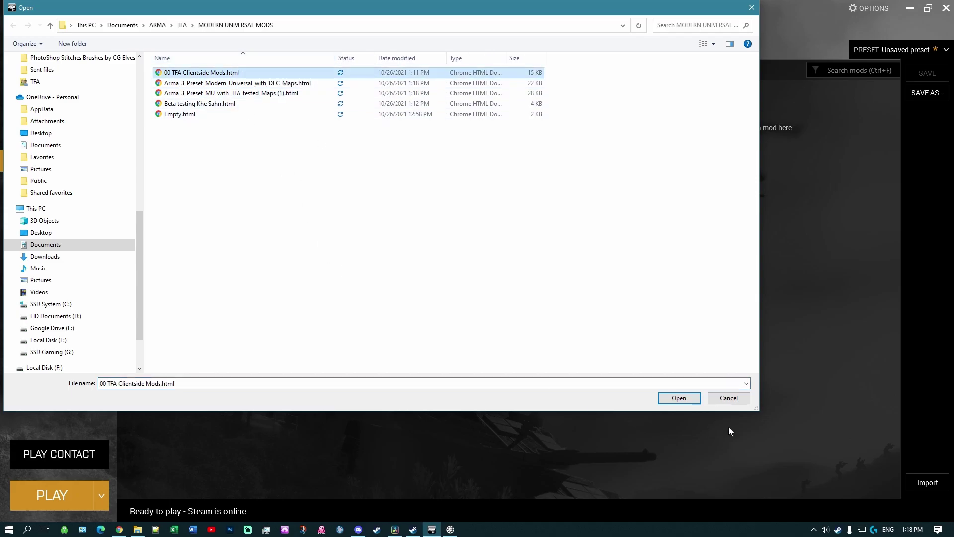
{"action": "left_click", "coordinate": [688, 397]}
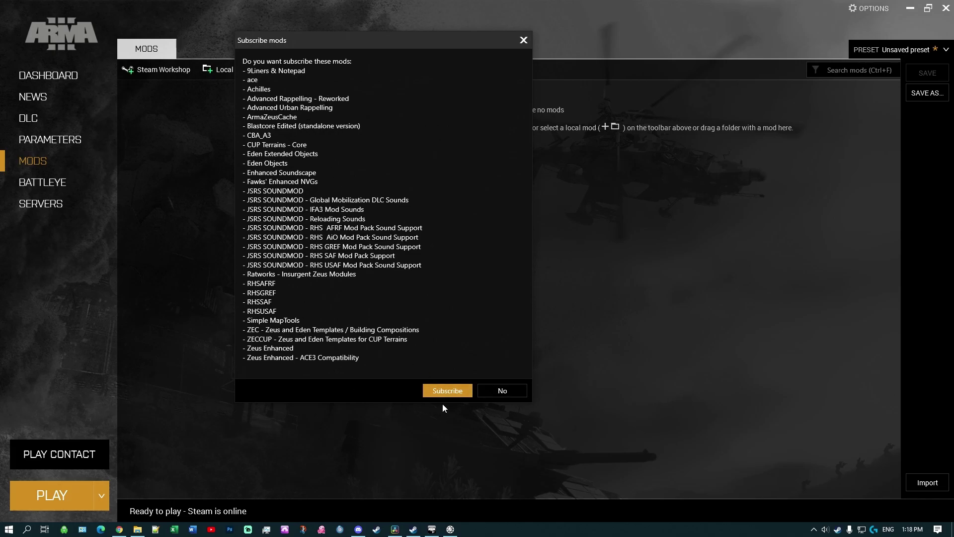
{"action": "left_click", "coordinate": [449, 389]}
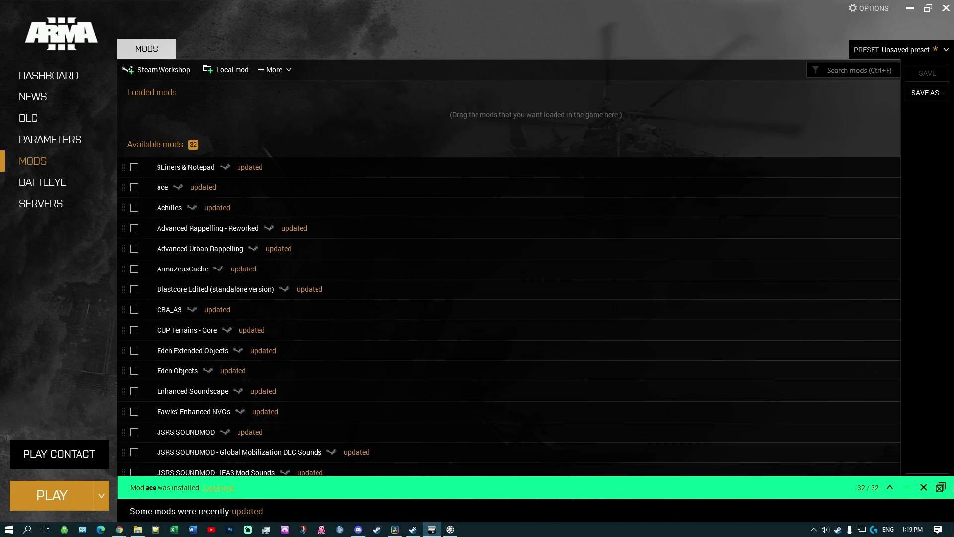
{"action": "left_click", "coordinate": [941, 488]}
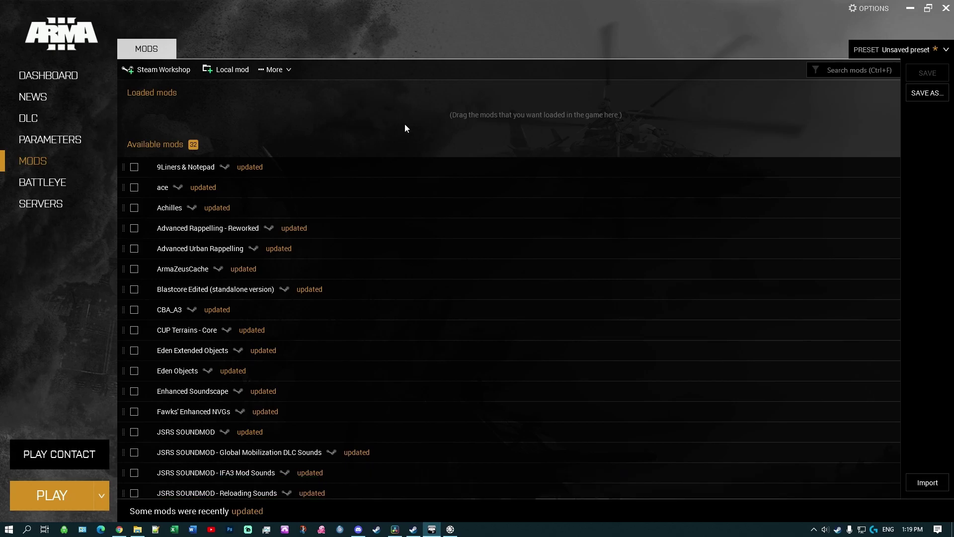
- Import Arma_3_Preset_Modern_Universal_with_DLC_Maps.html and subscribe to its mods, 3CB BAF Equipment through 3den Enhanced
{"action": "left_click", "coordinate": [292, 72]}
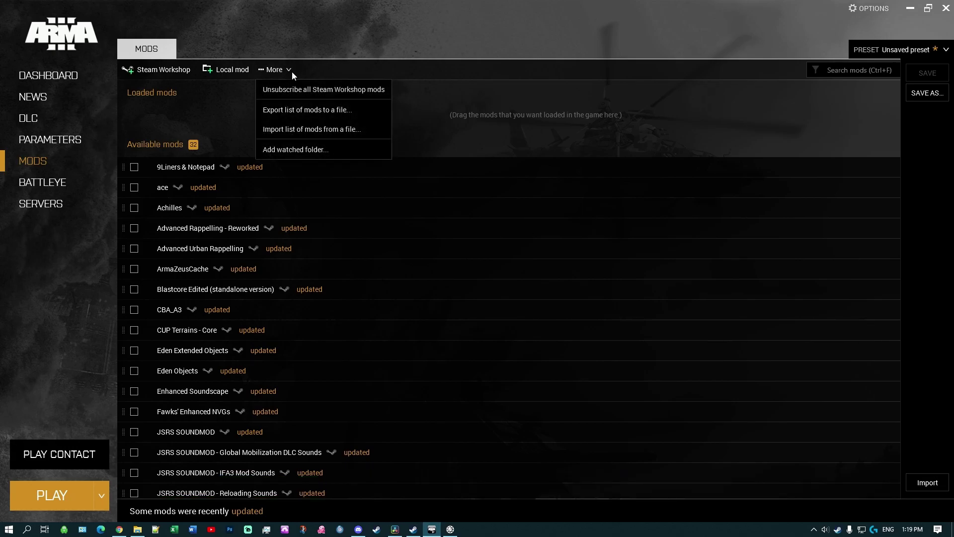
{"action": "left_click", "coordinate": [301, 130]}
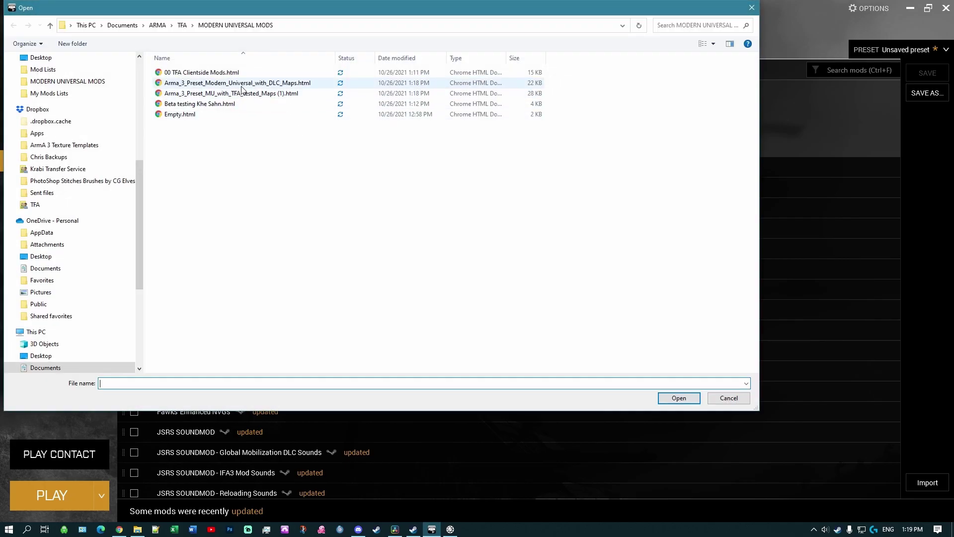
{"action": "left_click", "coordinate": [262, 85]}
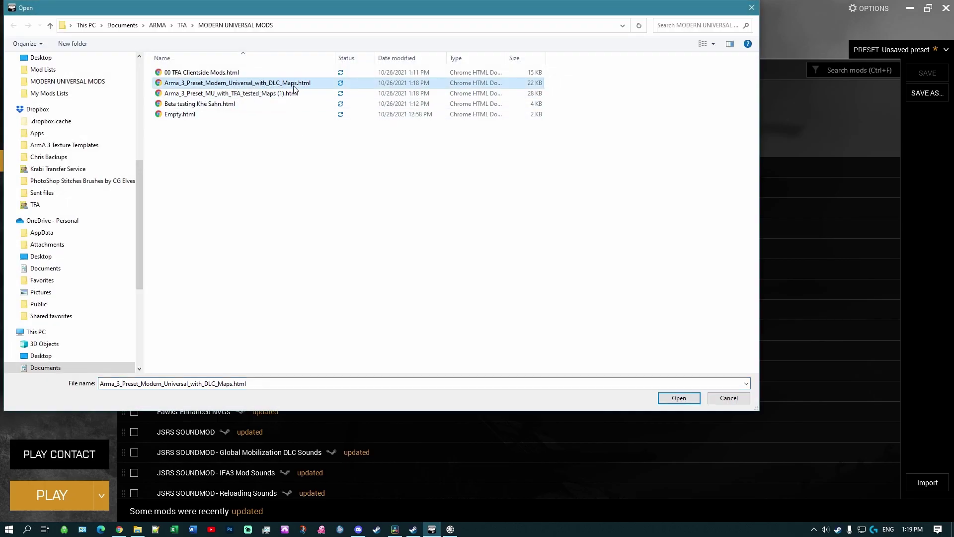
{"action": "left_click", "coordinate": [673, 398]}
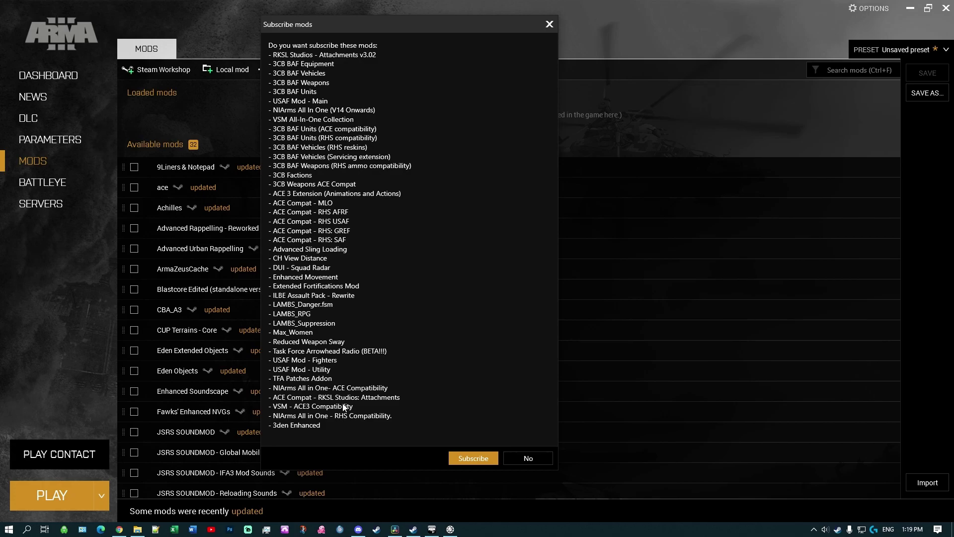
{"action": "left_click", "coordinate": [464, 458]}
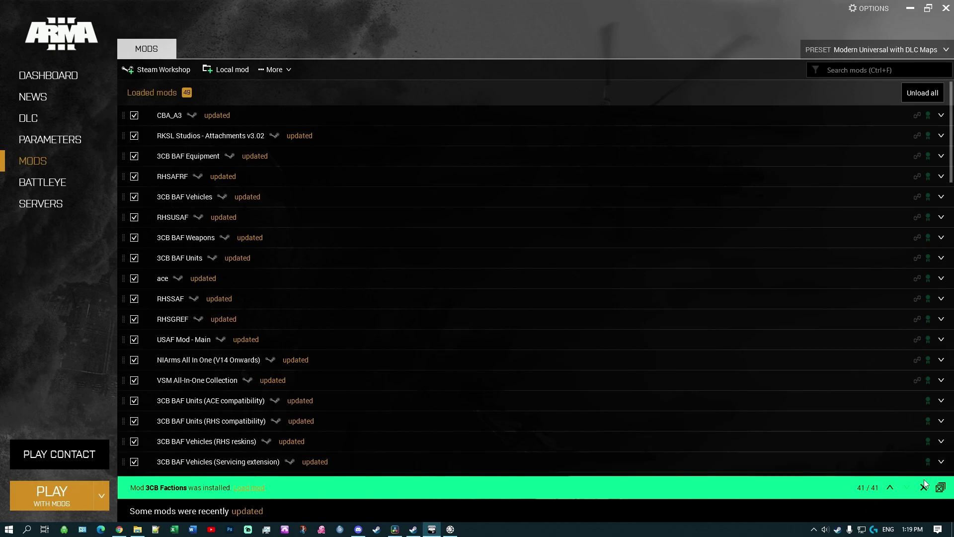
- Import Arma_3_Preset_MU_with_TFA_tested_Maps (1).html, subscribe to its map mods, and show the saved presets
{"action": "left_click", "coordinate": [941, 489]}
{"action": "left_click", "coordinate": [284, 73]}
{"action": "left_click", "coordinate": [300, 129]}
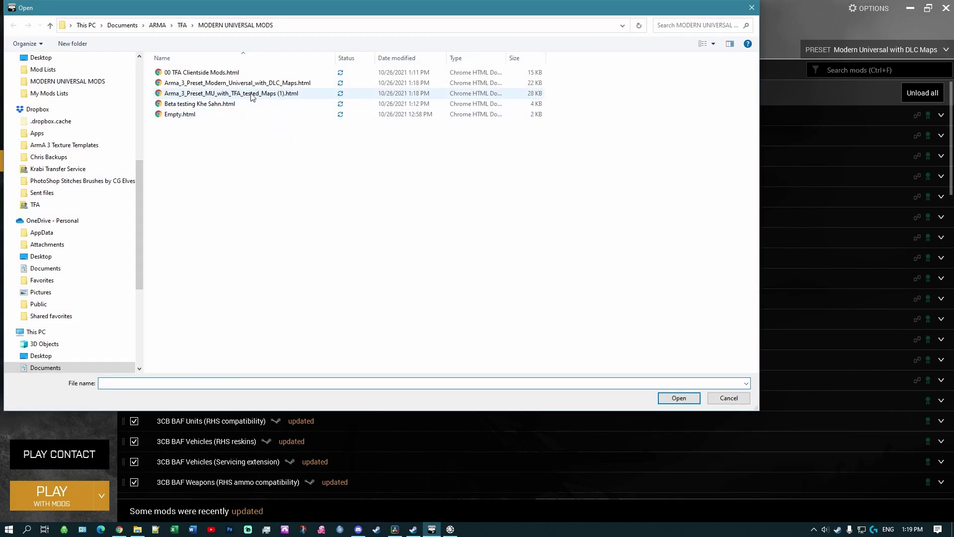
{"action": "left_click", "coordinate": [255, 95]}
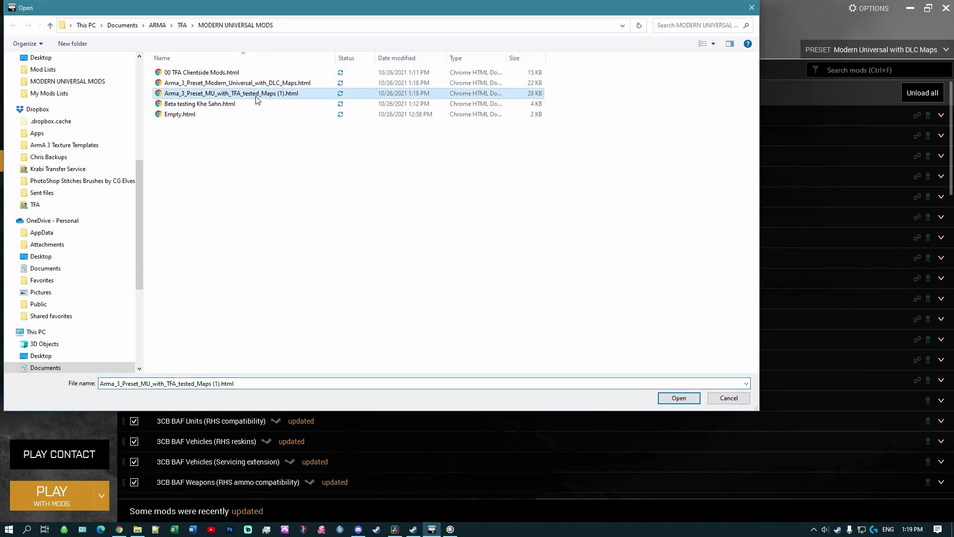
{"action": "left_click", "coordinate": [672, 396]}
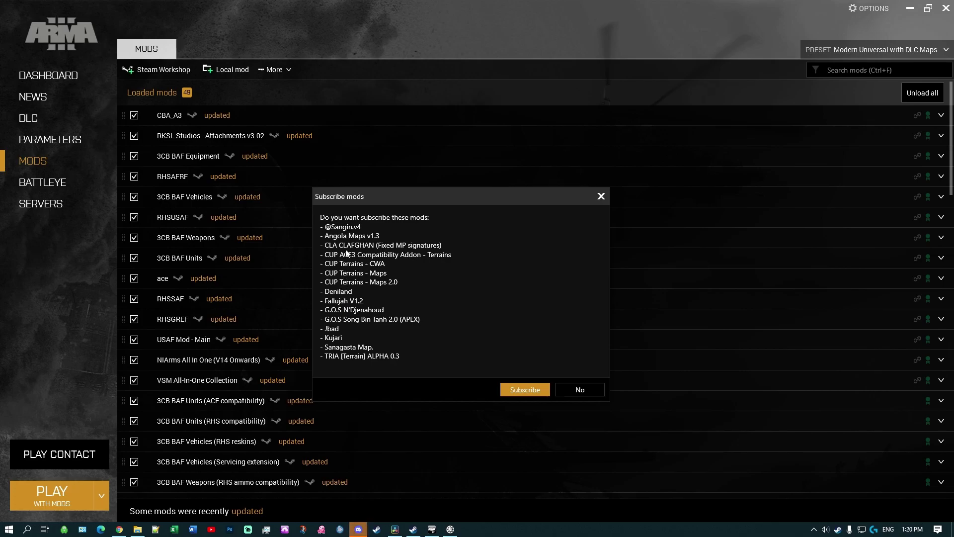
{"action": "left_click", "coordinate": [535, 391]}
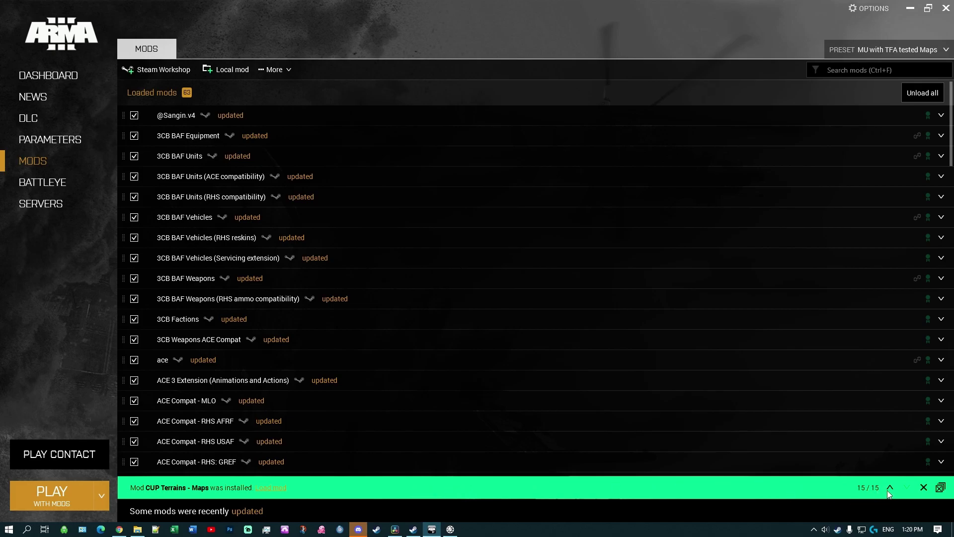
{"action": "left_click", "coordinate": [940, 487]}
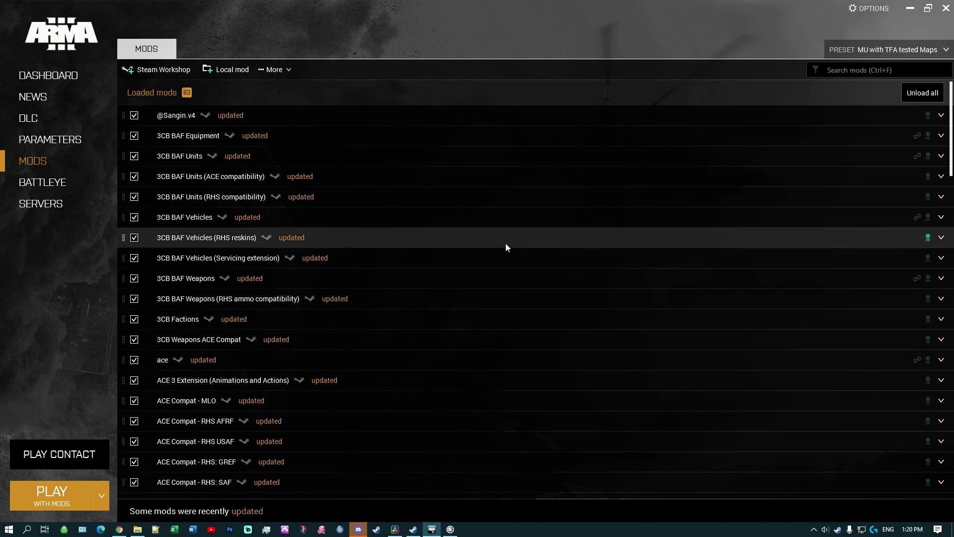
{"action": "left_click", "coordinate": [944, 51]}
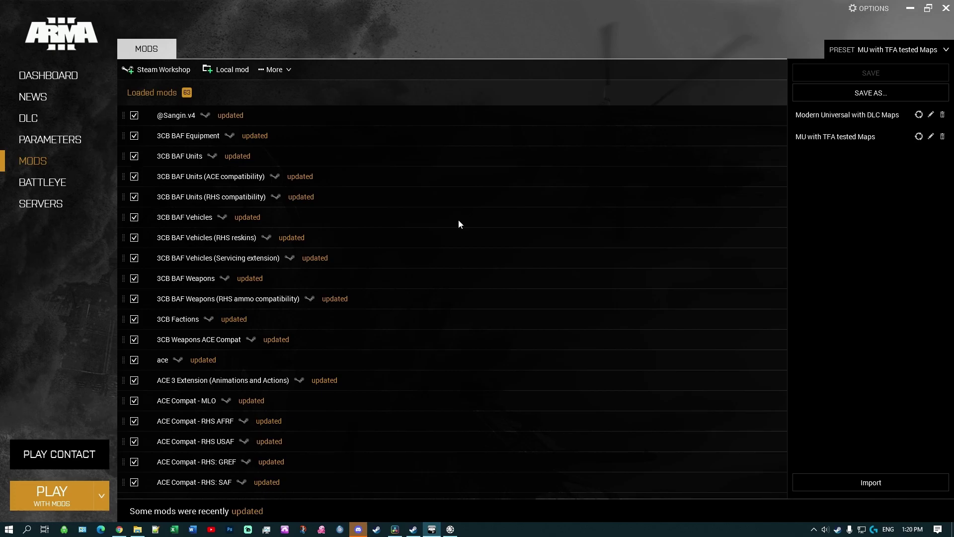
- Dismiss the More options menu and bring up the PRESET panel
{"action": "scroll", "coordinate": [383, 290], "scroll_direction": "down", "scroll_amount": 1}
{"action": "scroll", "coordinate": [384, 298], "scroll_direction": "up", "scroll_amount": 1}
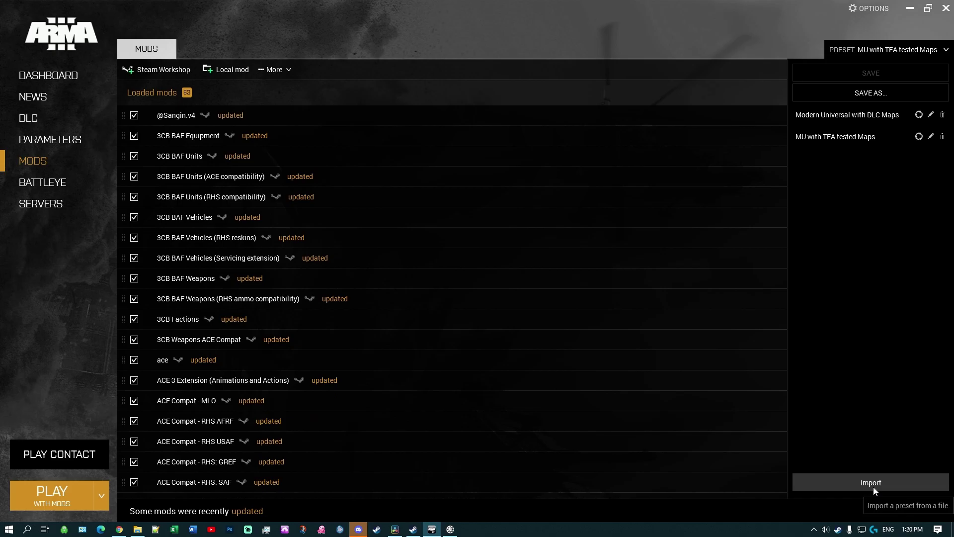
{"action": "left_click", "coordinate": [289, 70]}
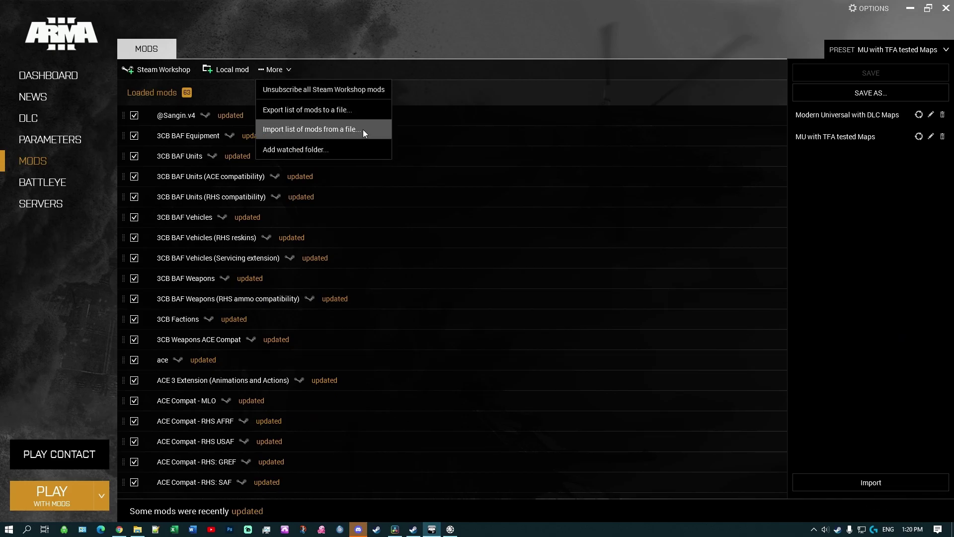
{"action": "left_click", "coordinate": [740, 37]}
{"action": "left_click", "coordinate": [947, 50]}
{"action": "left_click", "coordinate": [948, 50]}
- Import Empty.html as a preset and check it appears in the preset list
{"action": "left_click", "coordinate": [881, 485]}
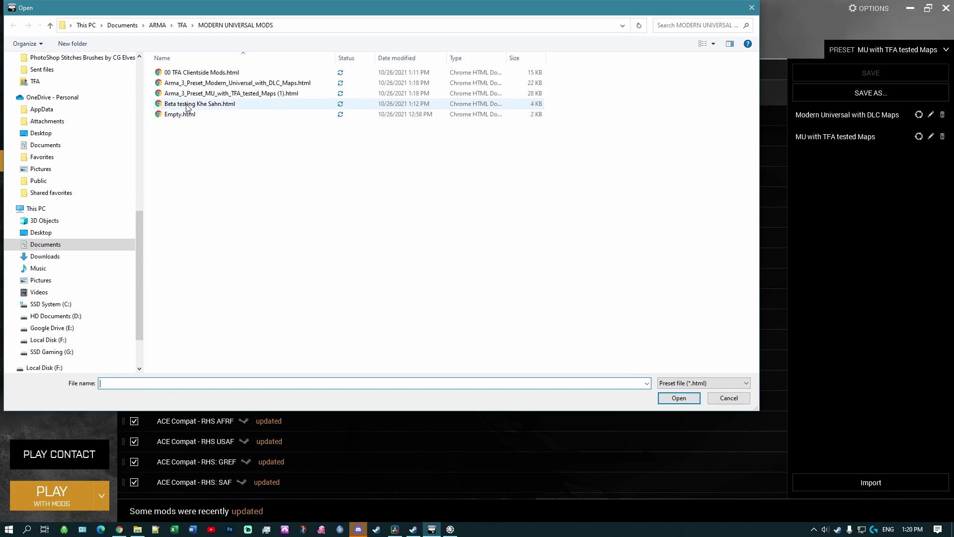
{"action": "left_click", "coordinate": [182, 114]}
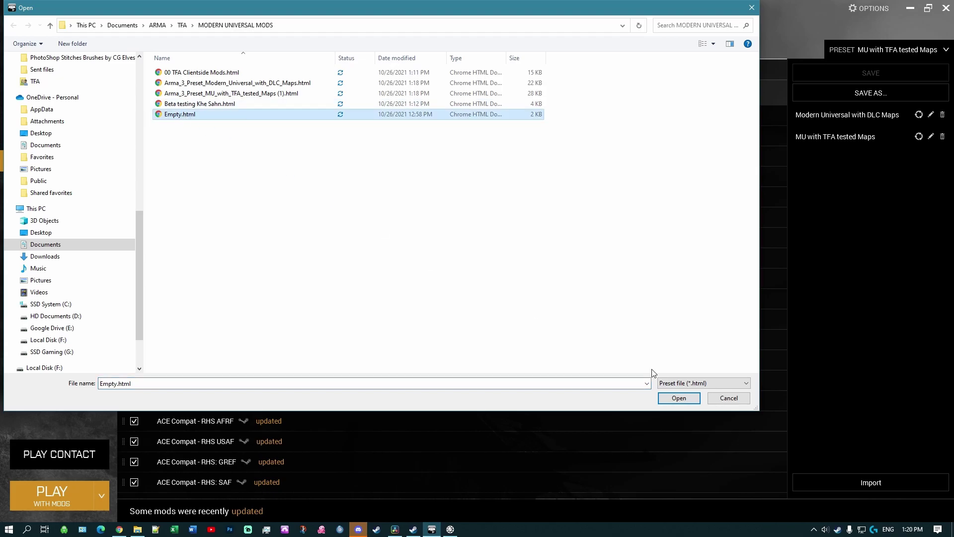
{"action": "left_click", "coordinate": [669, 401]}
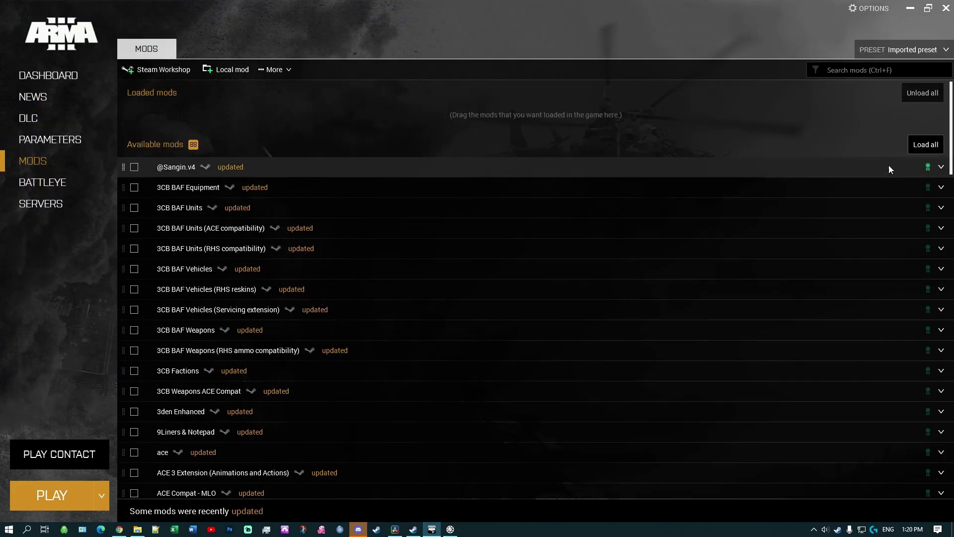
{"action": "left_click", "coordinate": [947, 49]}
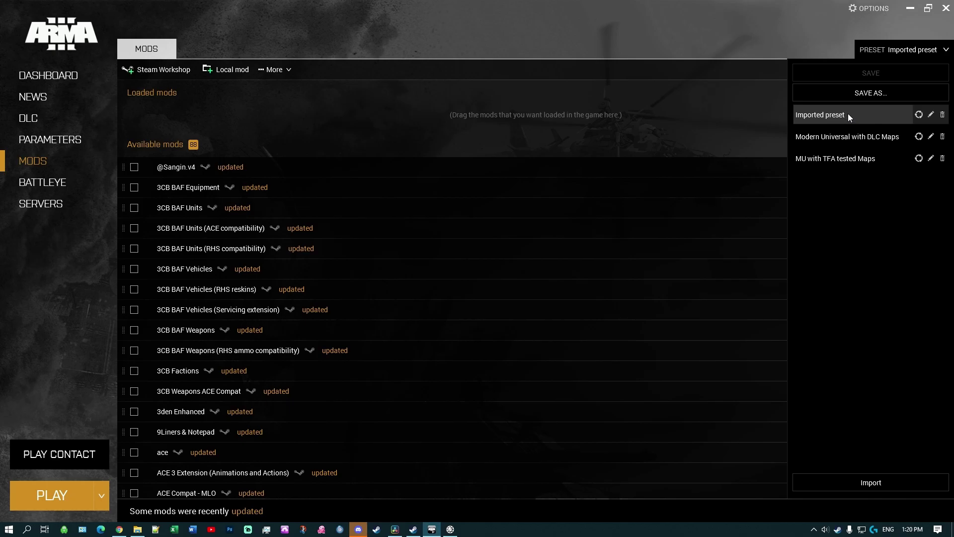
{"action": "left_click", "coordinate": [290, 70]}
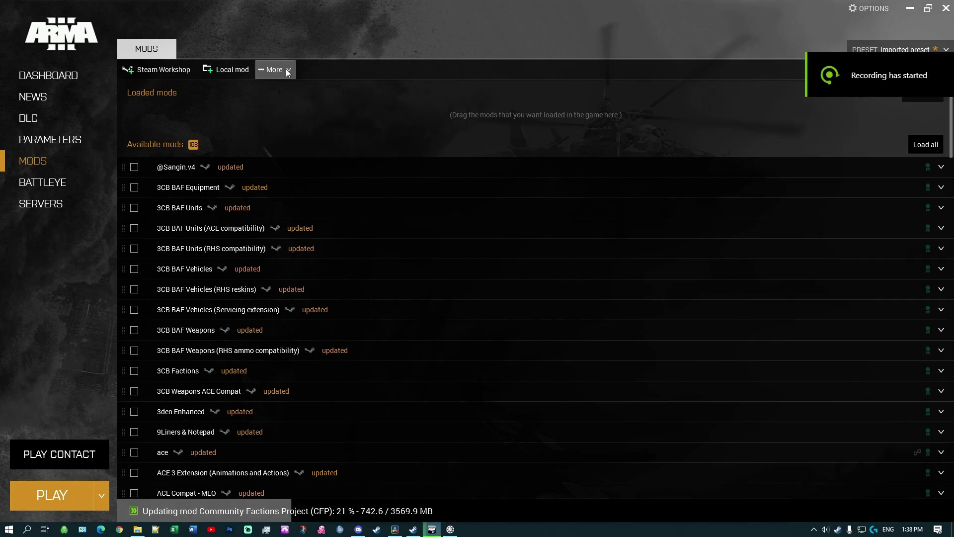
{"action": "left_click", "coordinate": [286, 71]}
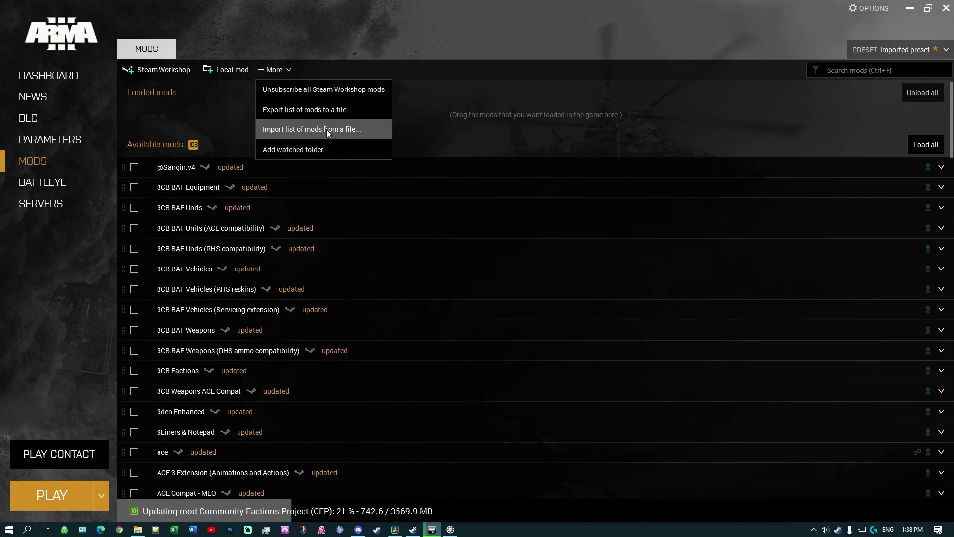
{"action": "left_click", "coordinate": [942, 51]}
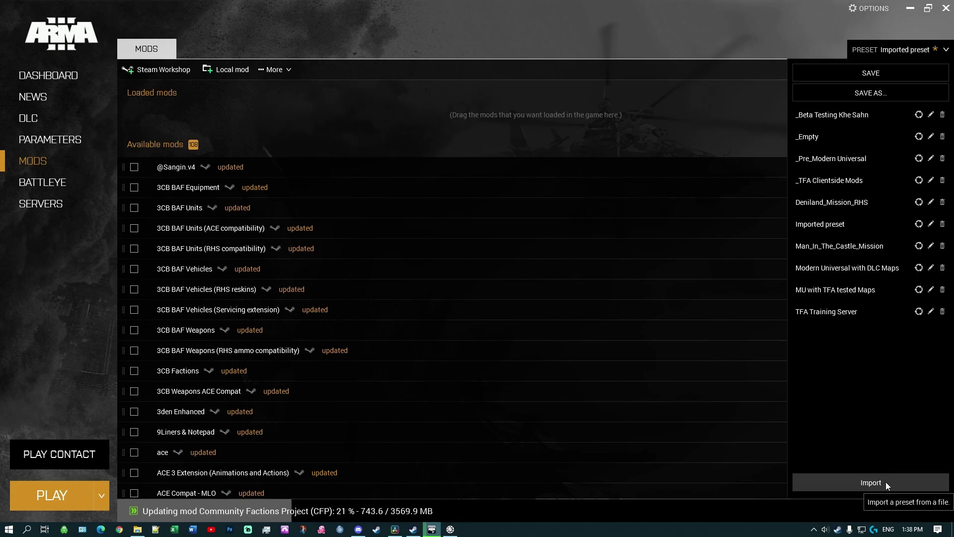
{"action": "left_click", "coordinate": [946, 52]}
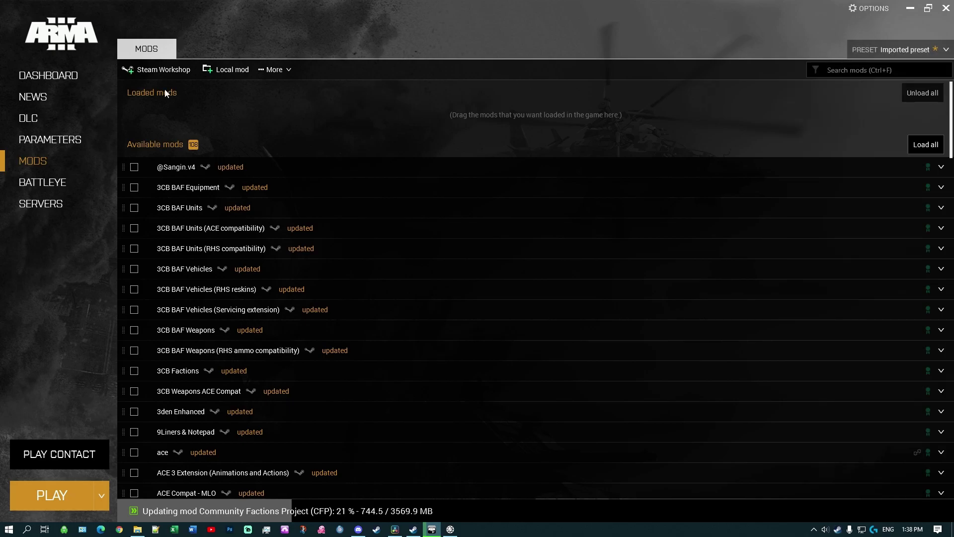
- Import the Deniland_Mission_CFP.html mod list and acknowledge that no new subscriptions were needed
{"action": "left_click", "coordinate": [288, 72]}
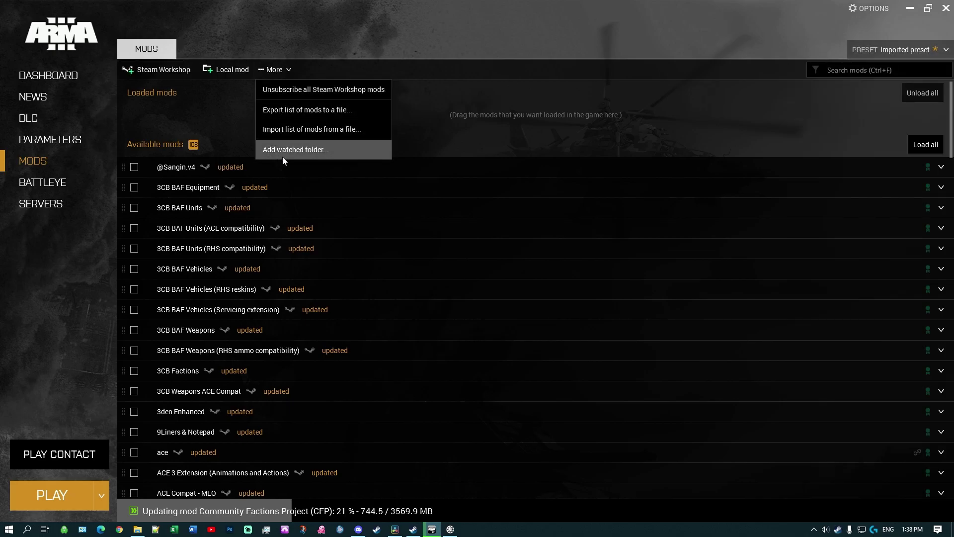
{"action": "left_click", "coordinate": [311, 129]}
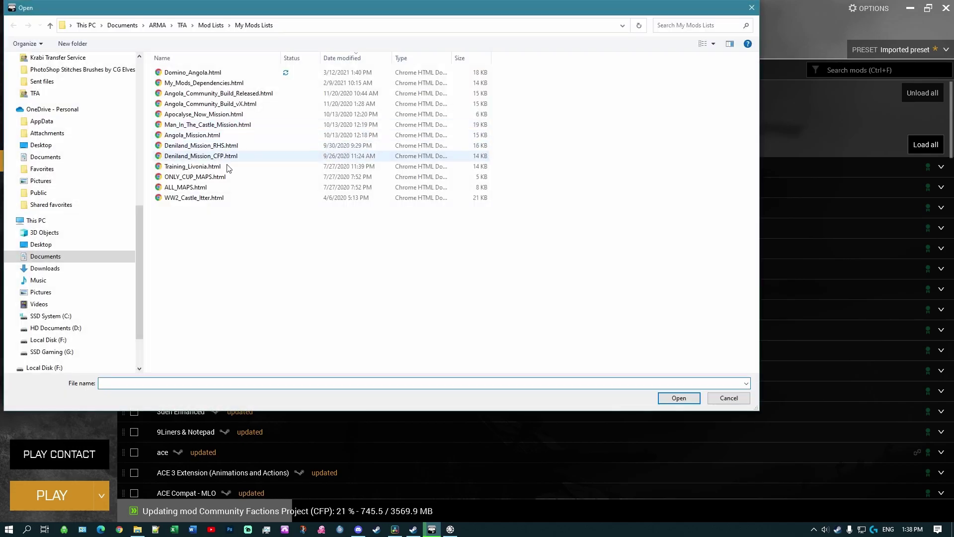
{"action": "left_click", "coordinate": [216, 157]}
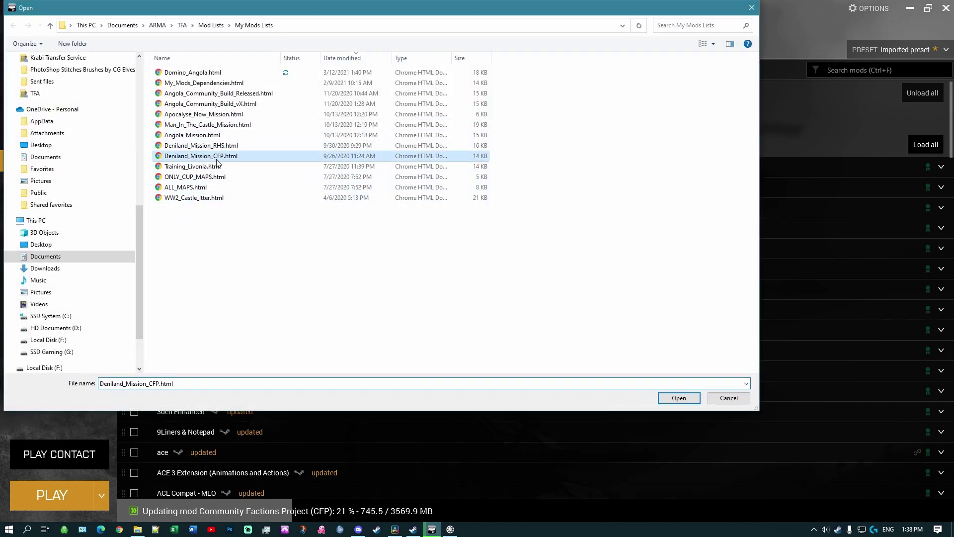
{"action": "left_click", "coordinate": [679, 399]}
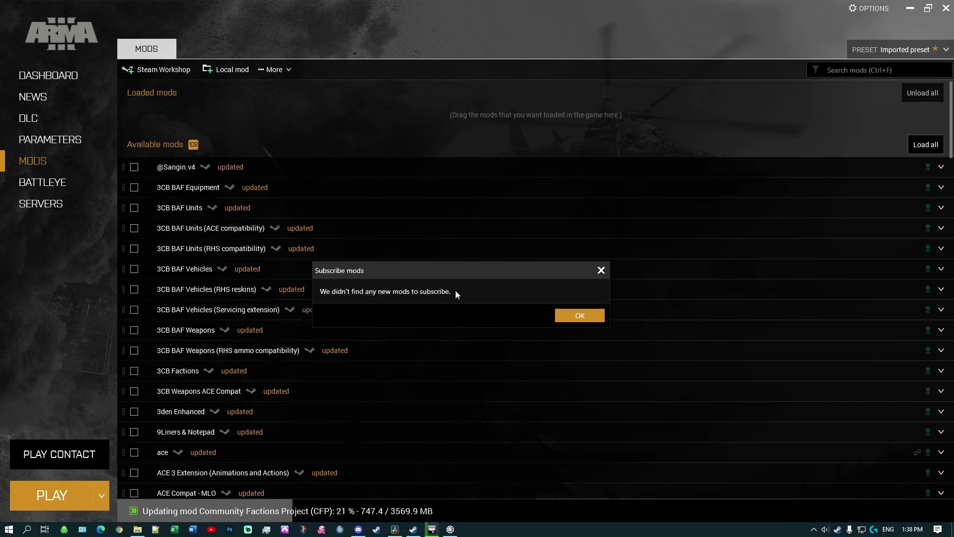
{"action": "left_click", "coordinate": [578, 316]}
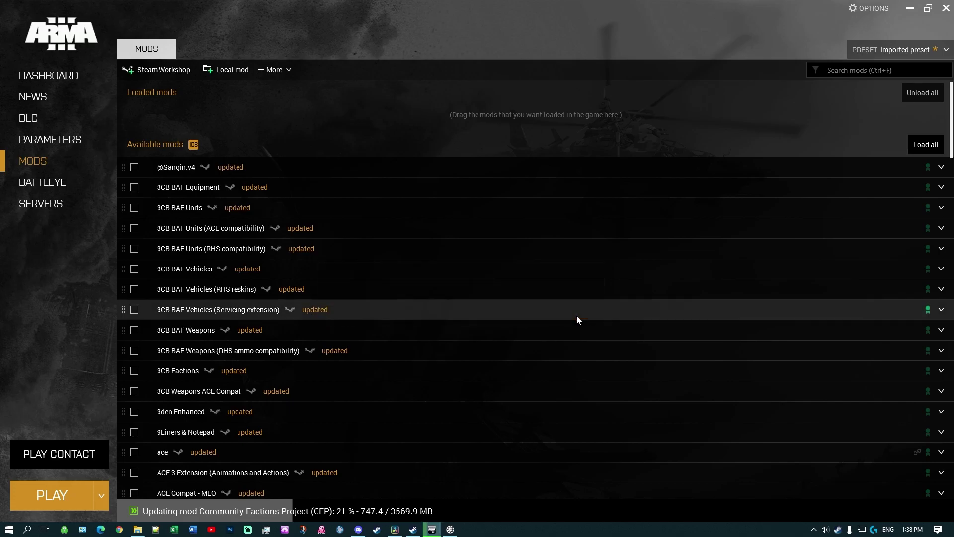
- Import Deniland_Mission_CFP.html as a preset, overwriting the existing Imported preset
{"action": "left_click", "coordinate": [947, 50]}
{"action": "left_click", "coordinate": [874, 484]}
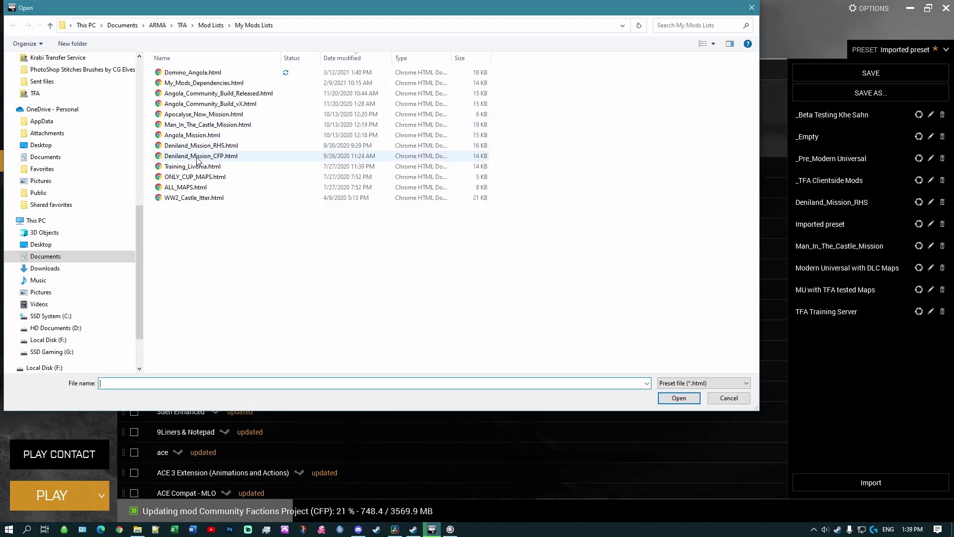
{"action": "left_click", "coordinate": [214, 156]}
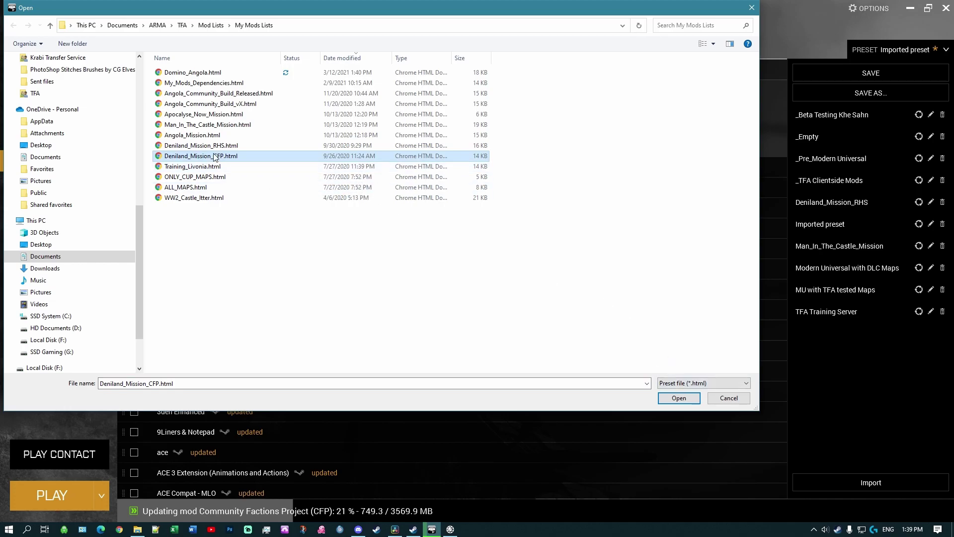
{"action": "left_click", "coordinate": [214, 157]}
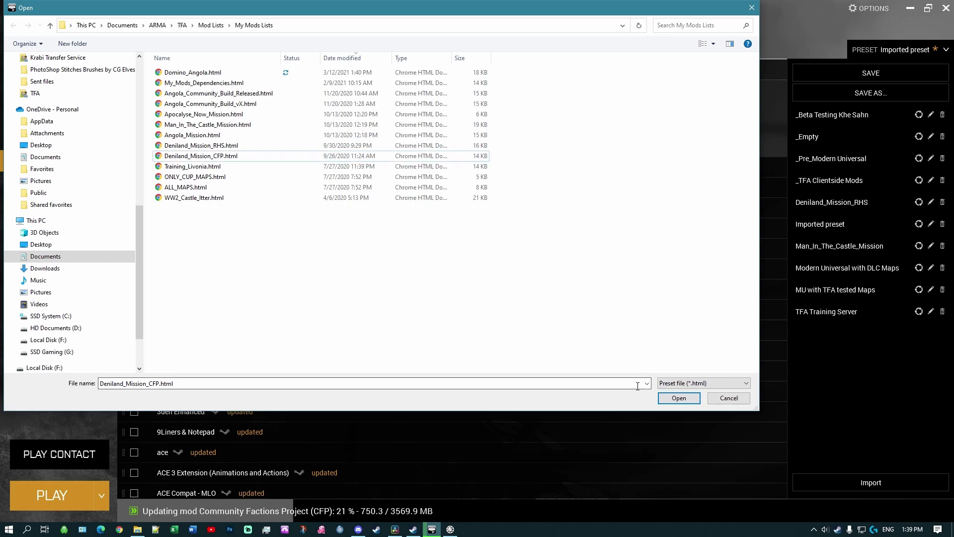
{"action": "left_click", "coordinate": [681, 398]}
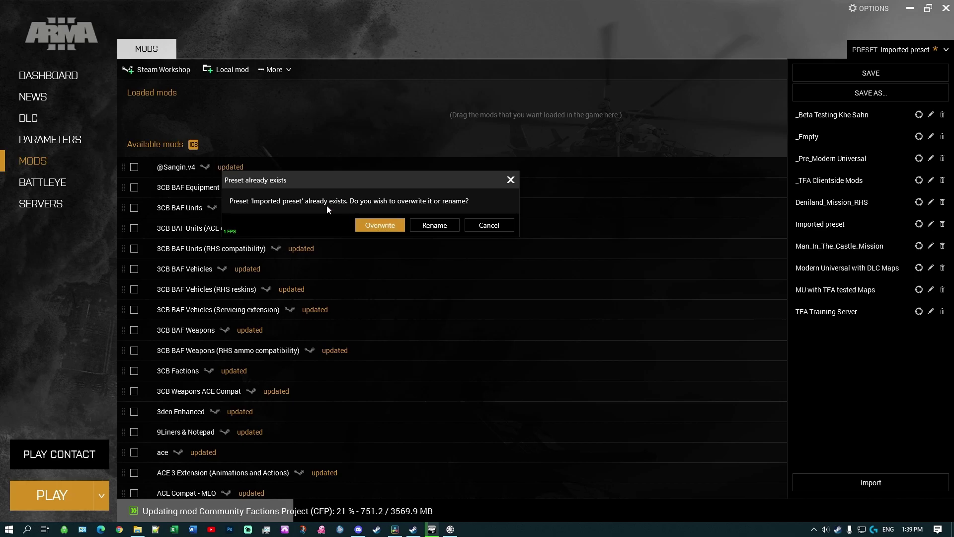
{"action": "left_click", "coordinate": [377, 226]}
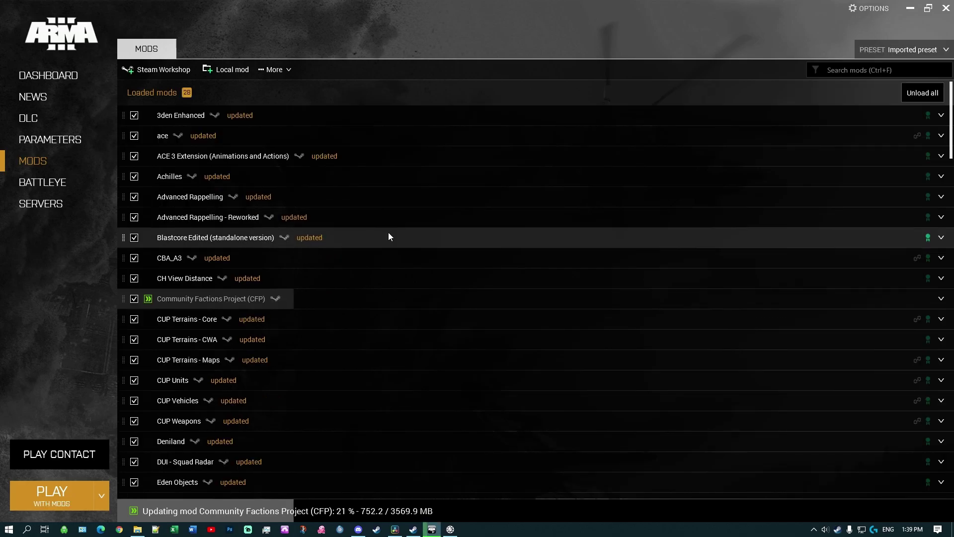
- Save the loaded mods as a new preset named Deniland_Mission_CFP
{"action": "scroll", "coordinate": [365, 180], "scroll_direction": "down", "scroll_amount": 5}
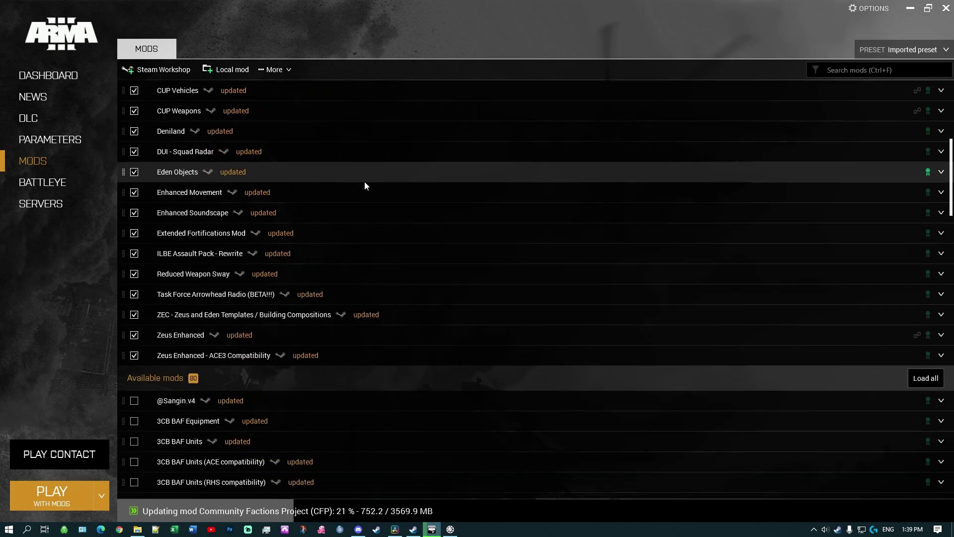
{"action": "scroll", "coordinate": [373, 281], "scroll_direction": "up", "scroll_amount": 5}
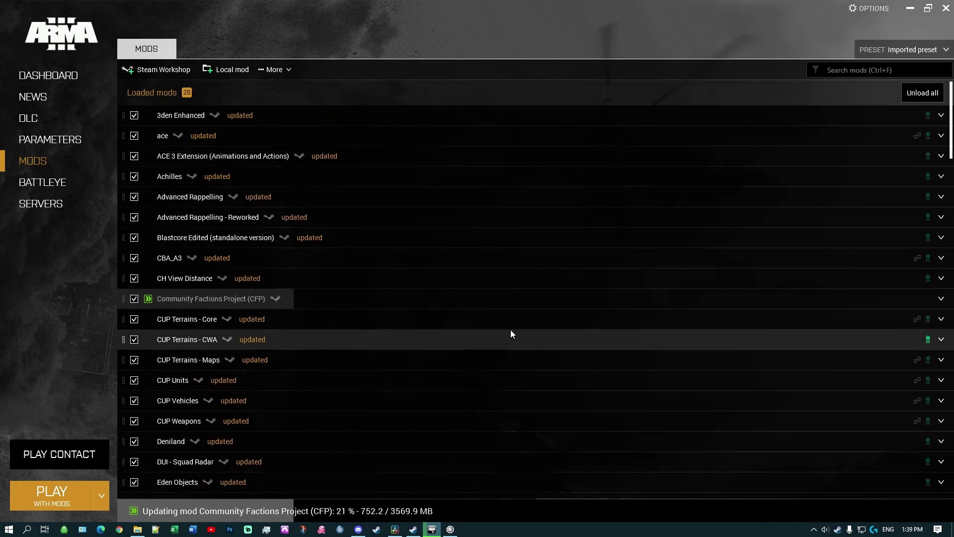
{"action": "left_click", "coordinate": [910, 50]}
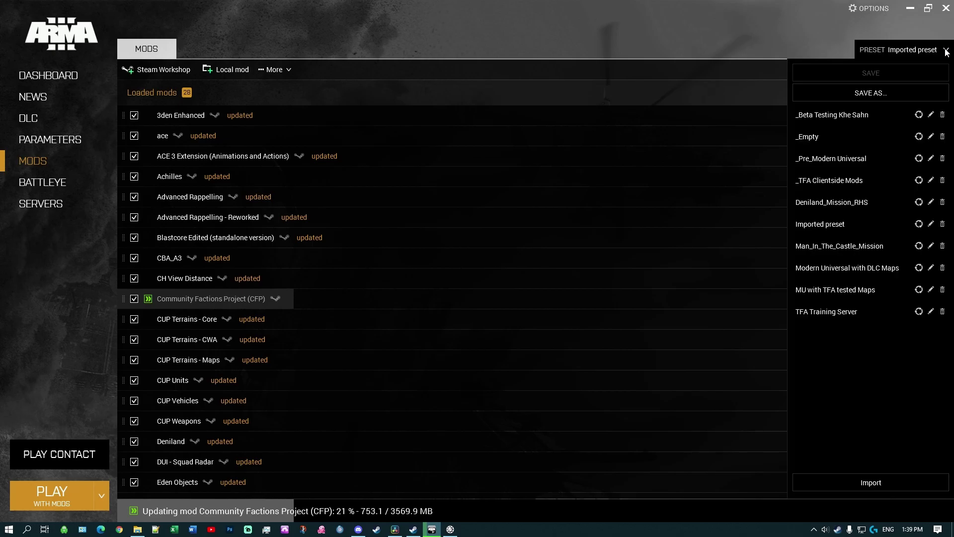
{"action": "left_click", "coordinate": [848, 99]}
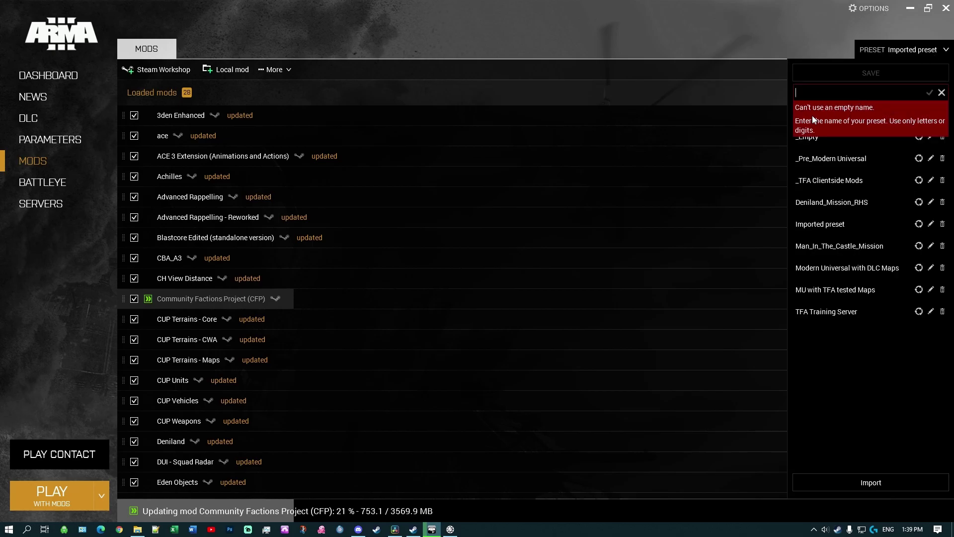
{"action": "type", "text": "Deniland_Mission_CFP"}
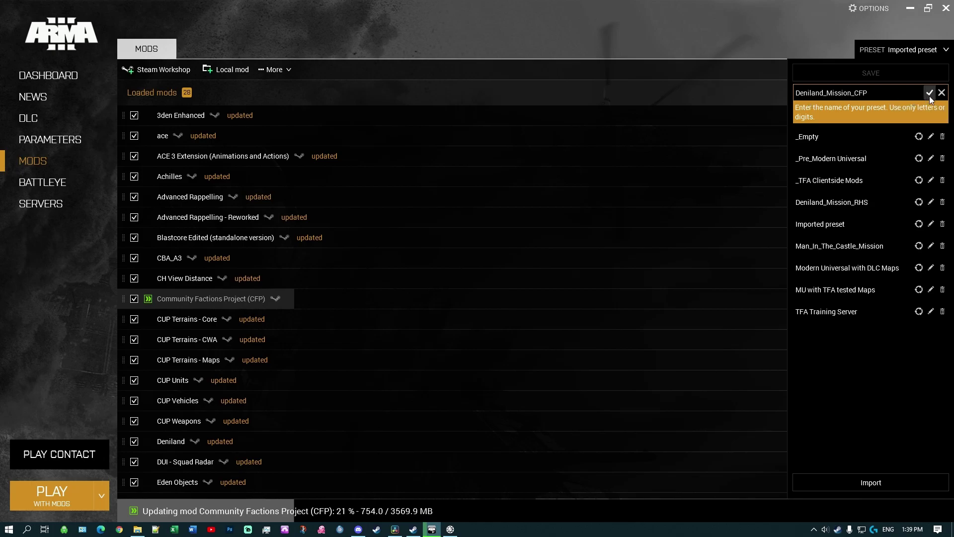
{"action": "left_click", "coordinate": [930, 93]}
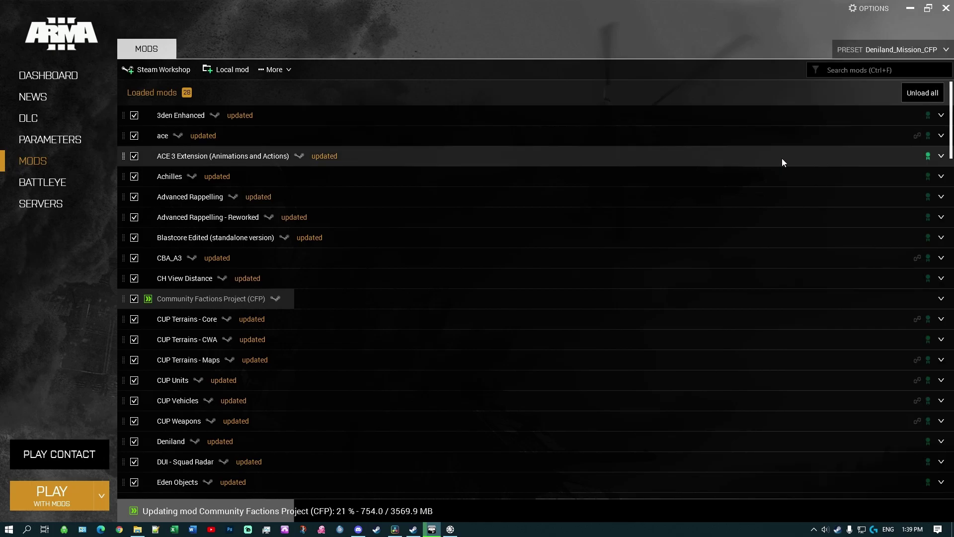
{"action": "left_click", "coordinate": [946, 51]}
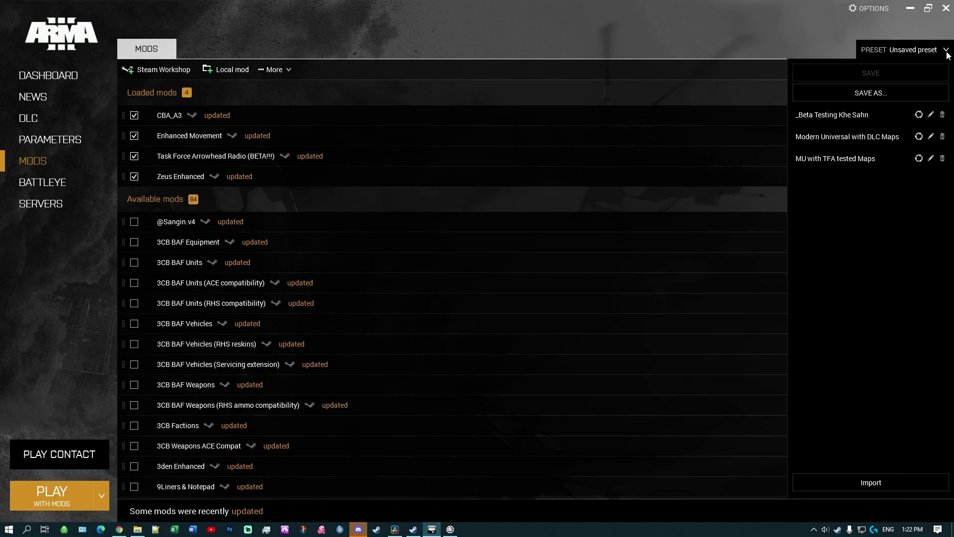
- Scroll down and back up through the available mods list to review it
{"action": "scroll", "coordinate": [357, 416], "scroll_direction": "down", "scroll_amount": 5}
{"action": "scroll", "coordinate": [361, 420], "scroll_direction": "down", "scroll_amount": 15}
{"action": "scroll", "coordinate": [360, 421], "scroll_direction": "down", "scroll_amount": 10}
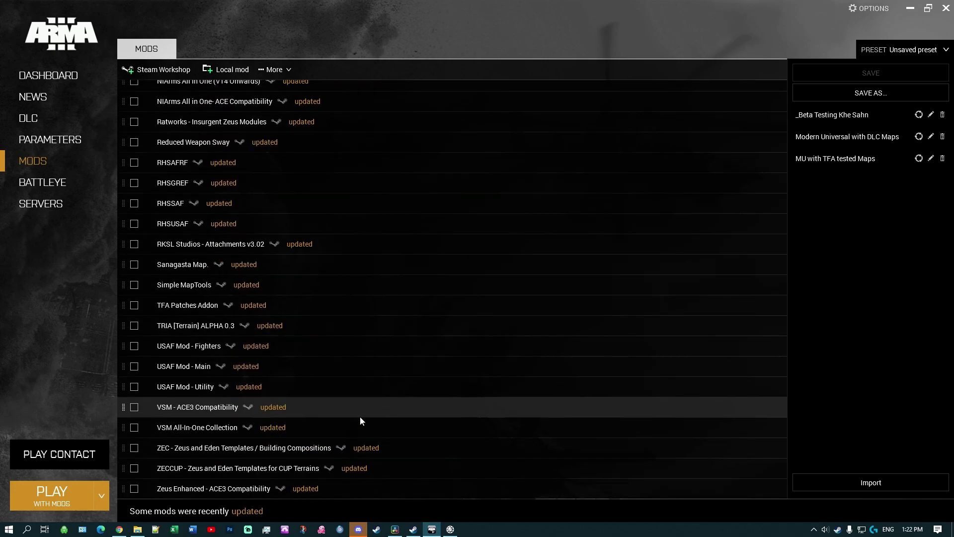
{"action": "scroll", "coordinate": [360, 417], "scroll_direction": "up", "scroll_amount": 14}
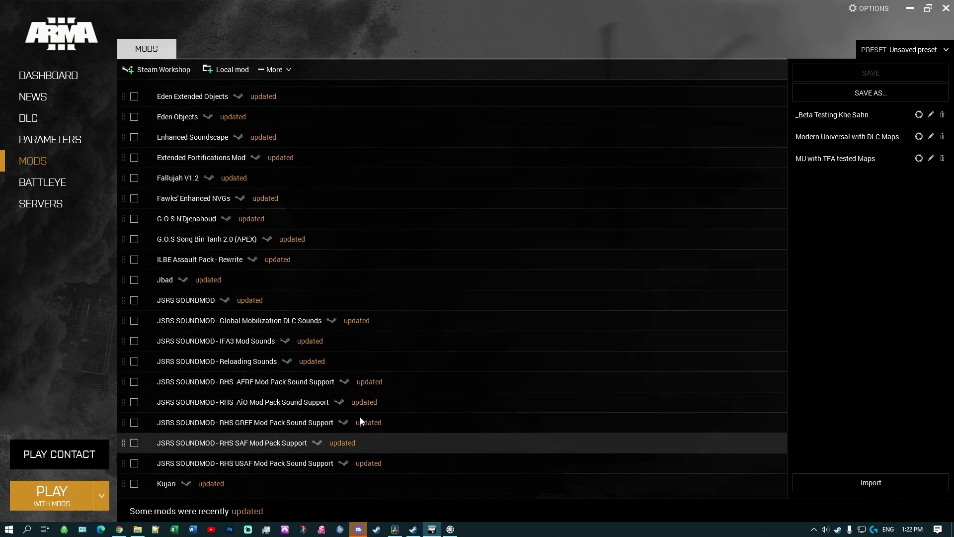
{"action": "scroll", "coordinate": [361, 421], "scroll_direction": "up", "scroll_amount": 10}
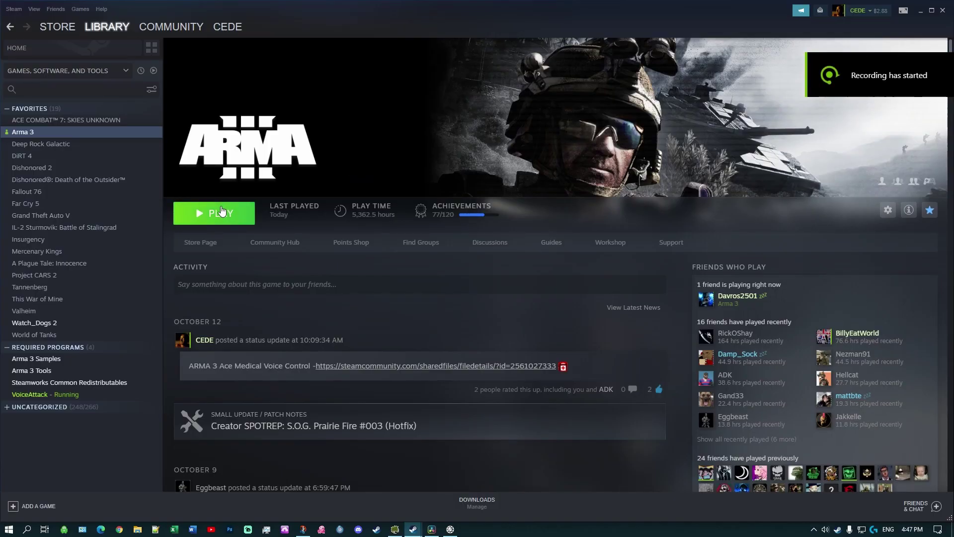
- Start Arma 3 with the PLAY button on its Steam library page
{"action": "left_click", "coordinate": [222, 219]}
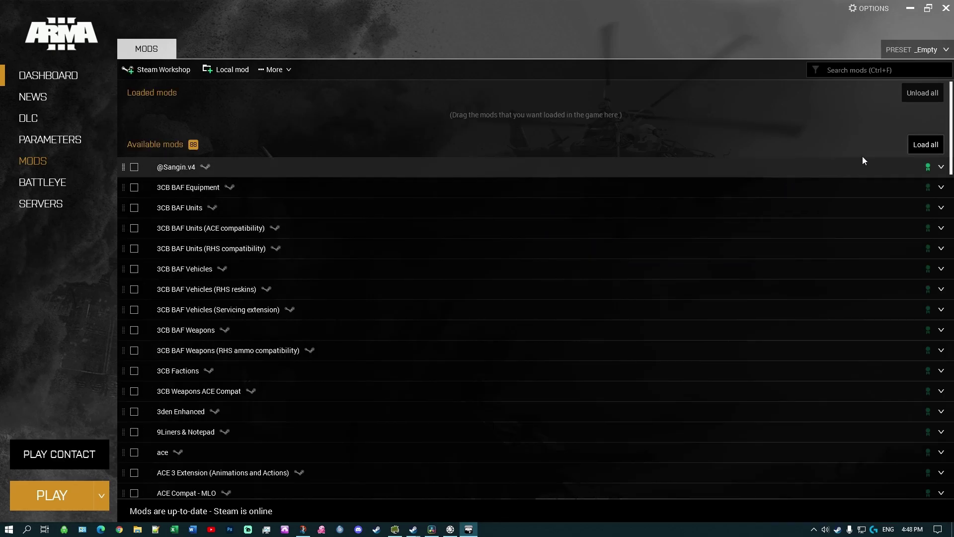
- Load the Modern Universal with DLC Maps preset from the preset list
{"action": "left_click", "coordinate": [935, 50]}
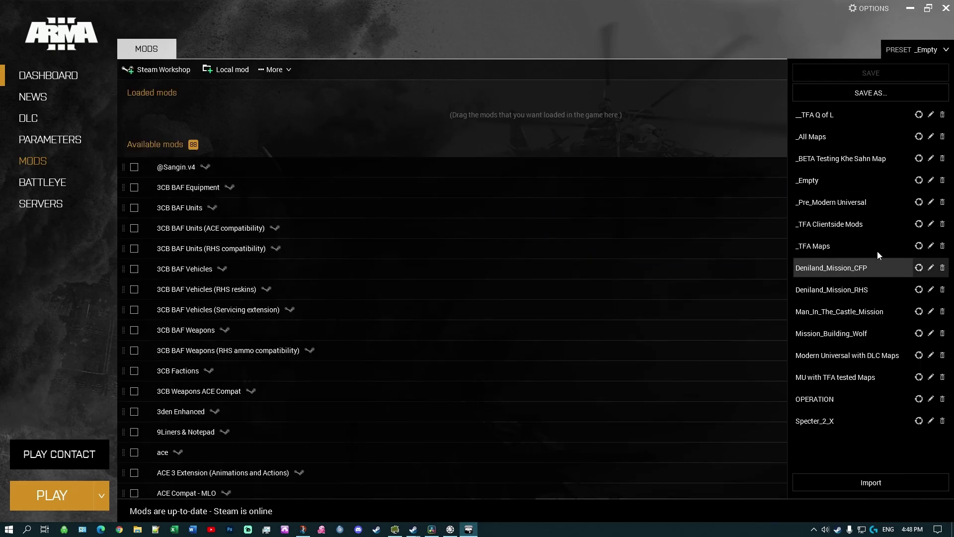
{"action": "left_click", "coordinate": [947, 51]}
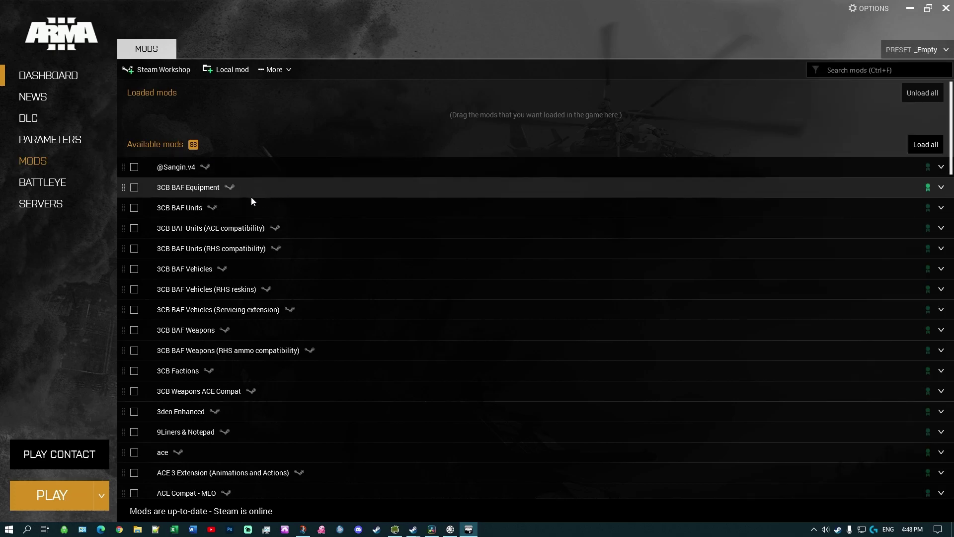
{"action": "scroll", "coordinate": [275, 211], "scroll_direction": "down", "scroll_amount": 20}
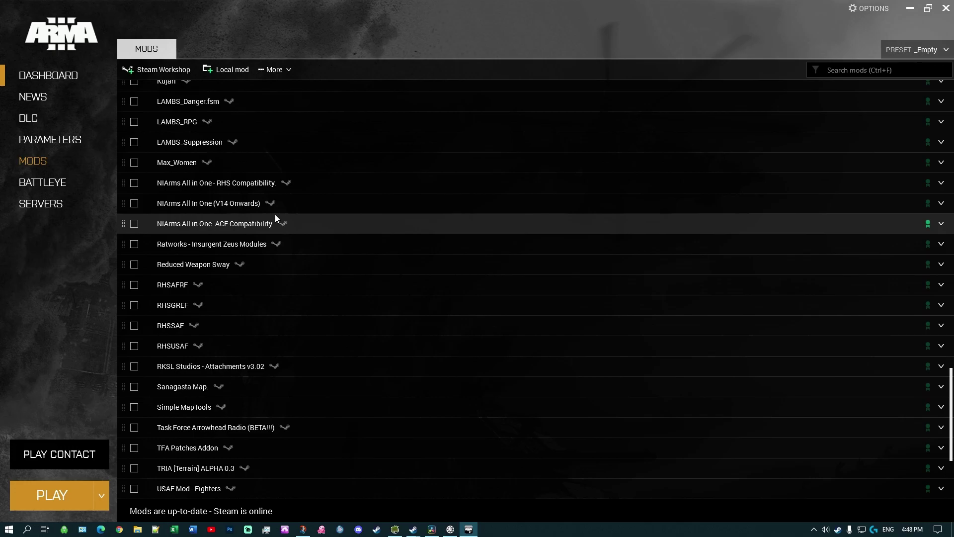
{"action": "scroll", "coordinate": [275, 214], "scroll_direction": "up", "scroll_amount": 18}
{"action": "left_click", "coordinate": [886, 52]}
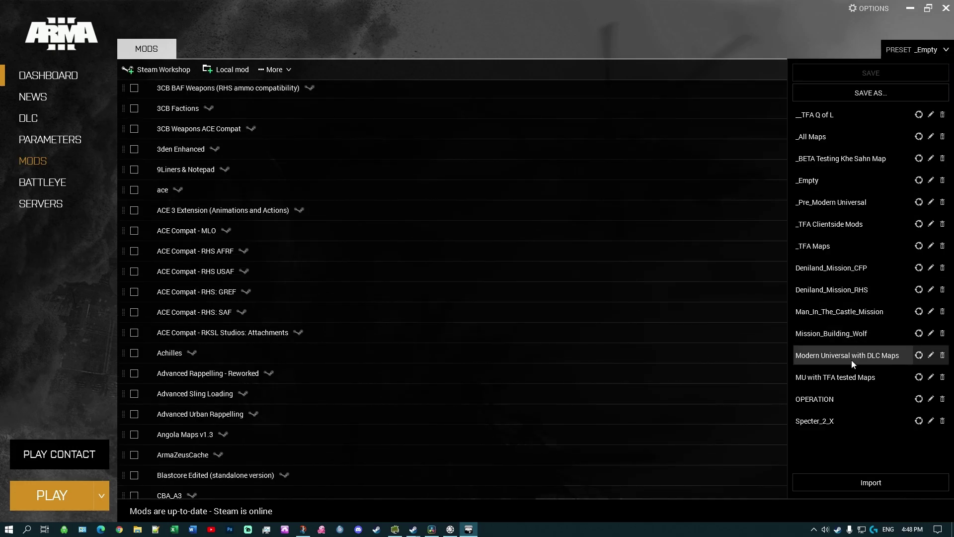
{"action": "left_click", "coordinate": [852, 358]}
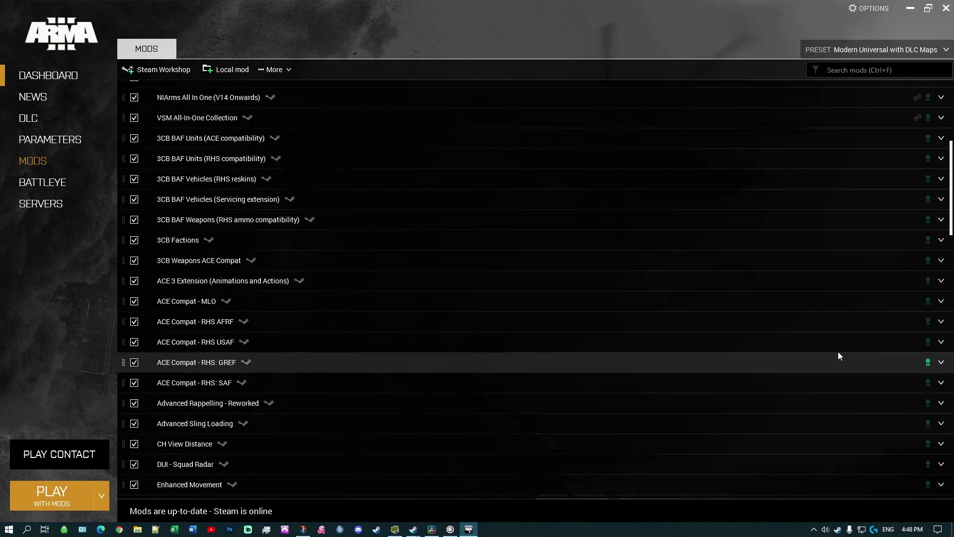
- Switch to the MU with TFA tested Maps preset, enabling its 63 mods
{"action": "scroll", "coordinate": [582, 217], "scroll_direction": "up", "scroll_amount": 5}
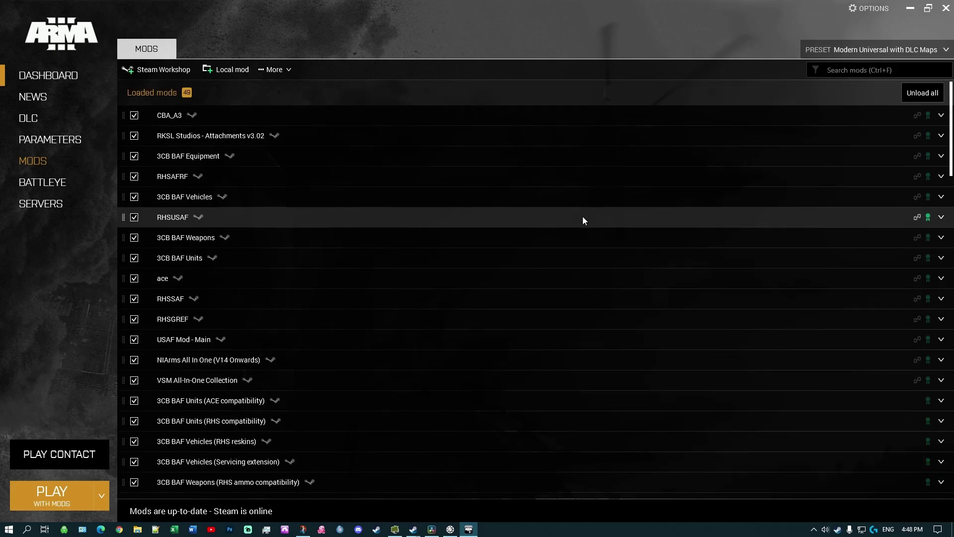
{"action": "left_click", "coordinate": [920, 49]}
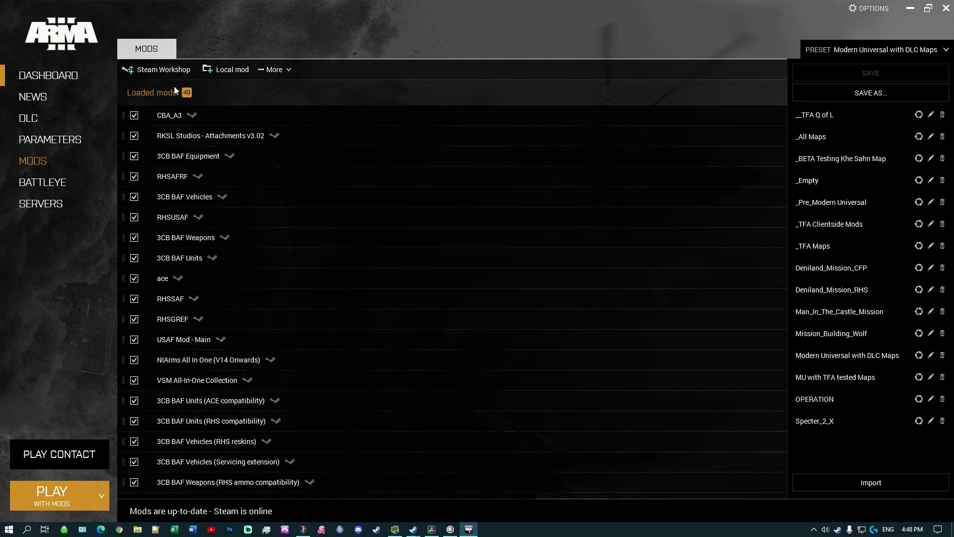
{"action": "left_click", "coordinate": [830, 379]}
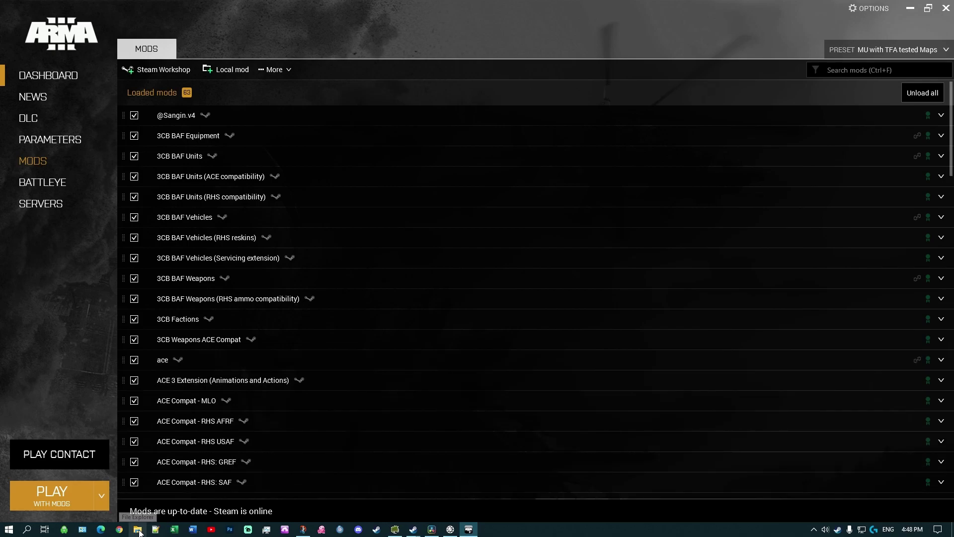
- From the desktop, view Workshop Pre Clean.jpg (154.2 GB), then the Post Clean screenshot (71.1 GB)
{"action": "key", "text": "super+d"}
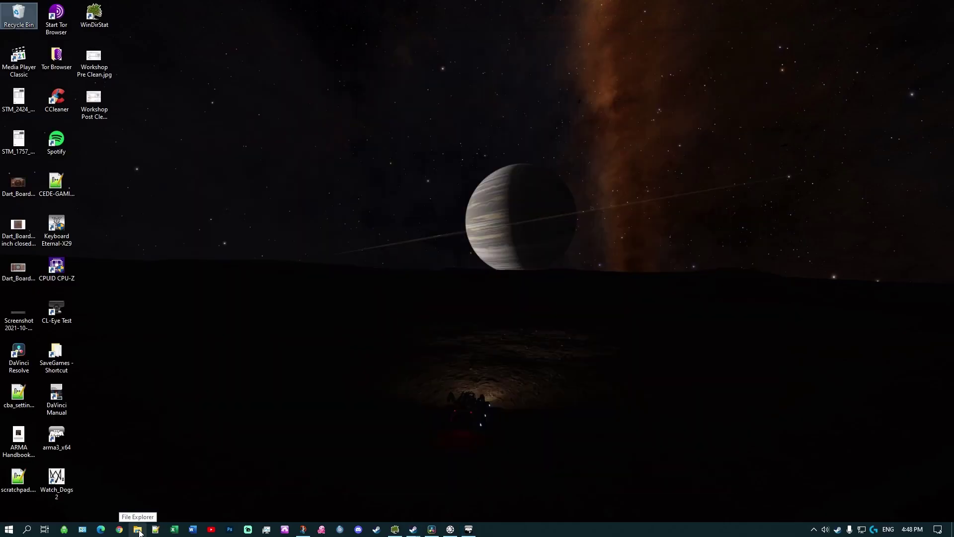
{"action": "double_click", "coordinate": [98, 63]}
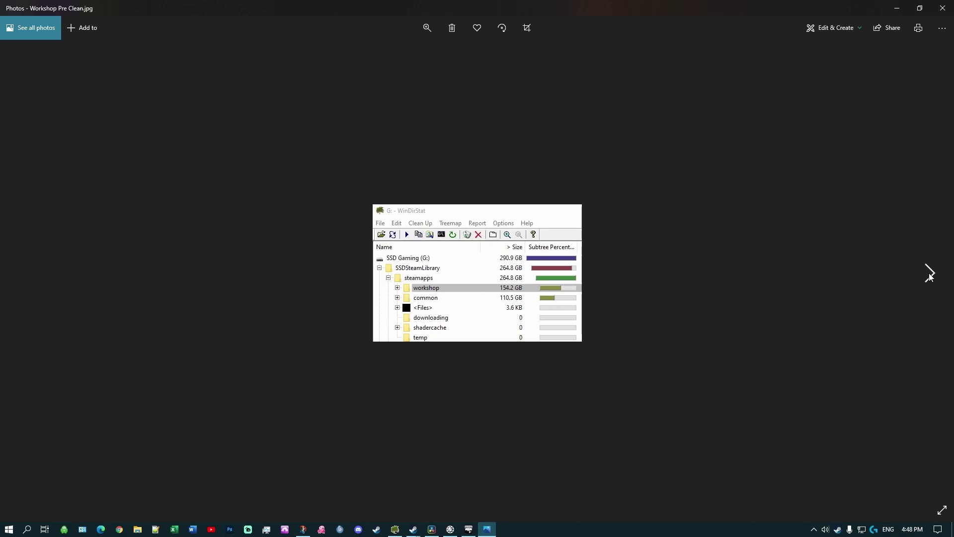
{"action": "left_click", "coordinate": [931, 274]}
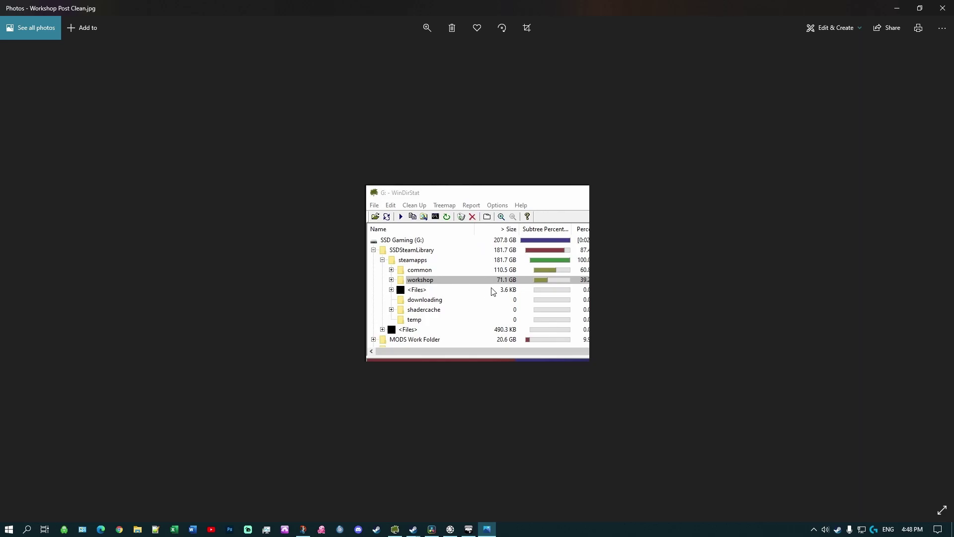